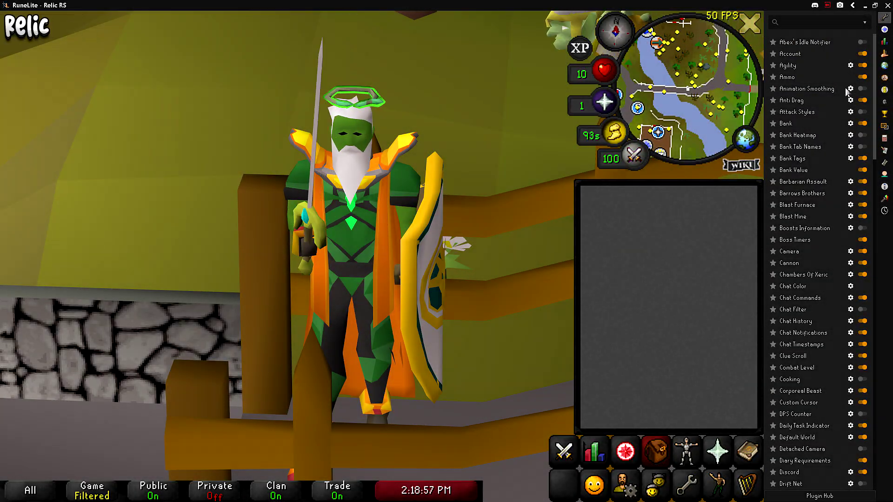
Turn on the Animation Smoothing plugin, switching it off once for comparison and leaving it enabled
{"action": "left_click", "coordinate": [850, 88]}
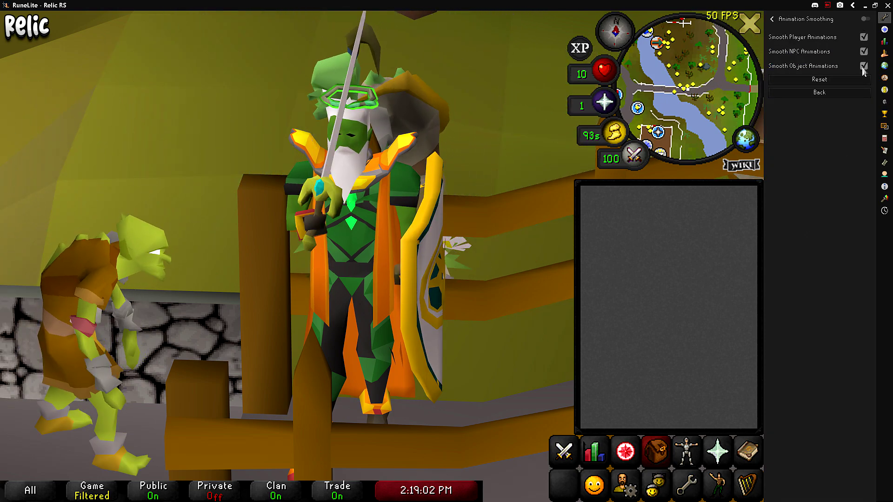
{"action": "left_click", "coordinate": [866, 19]}
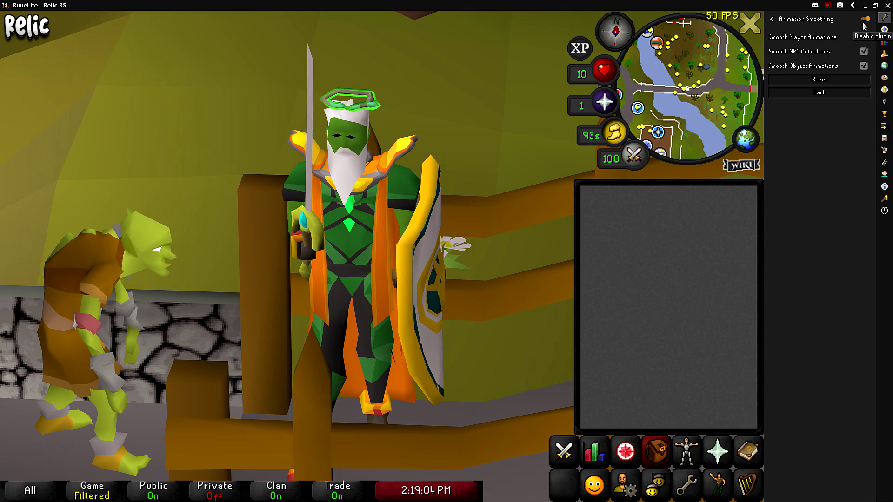
{"action": "left_click", "coordinate": [866, 20]}
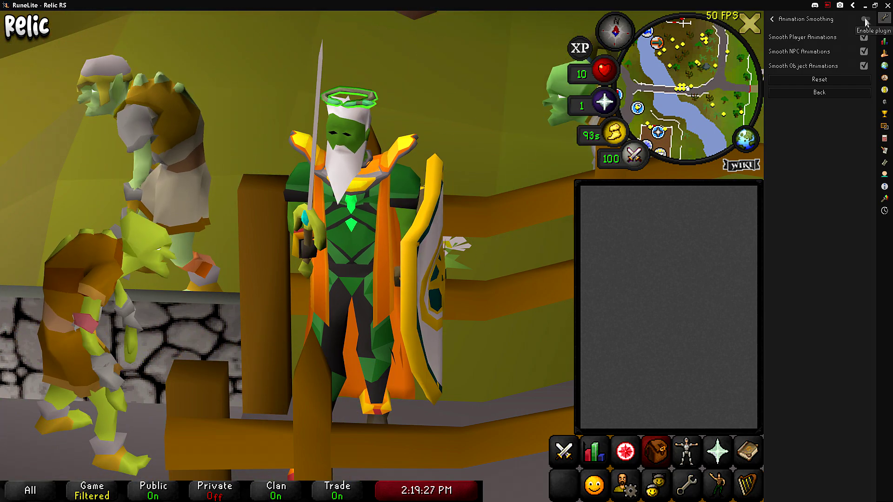
{"action": "left_click", "coordinate": [864, 19]}
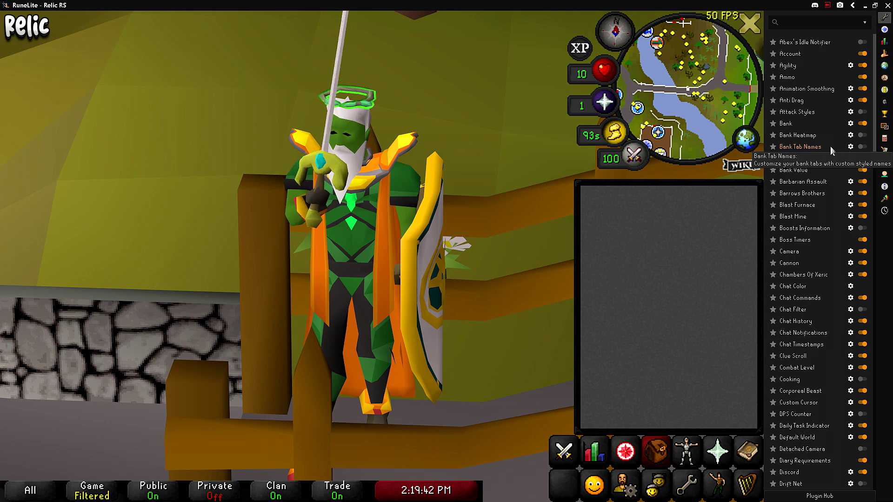
Open the Camera plugin's settings and examine the range of the expanded zoom limits in the game view
{"action": "left_click", "coordinate": [851, 251]}
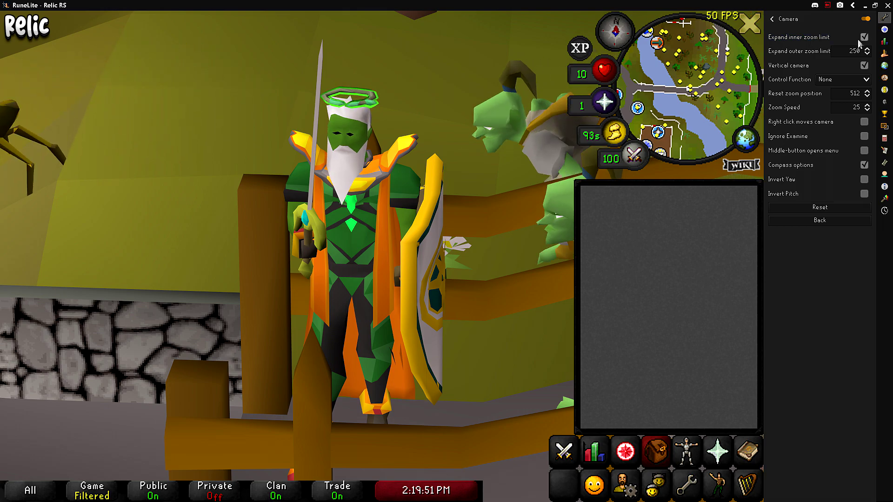
{"action": "scroll", "coordinate": [379, 188], "scroll_direction": "up", "scroll_amount": 2}
{"action": "scroll", "coordinate": [380, 188], "scroll_direction": "down", "scroll_amount": 4}
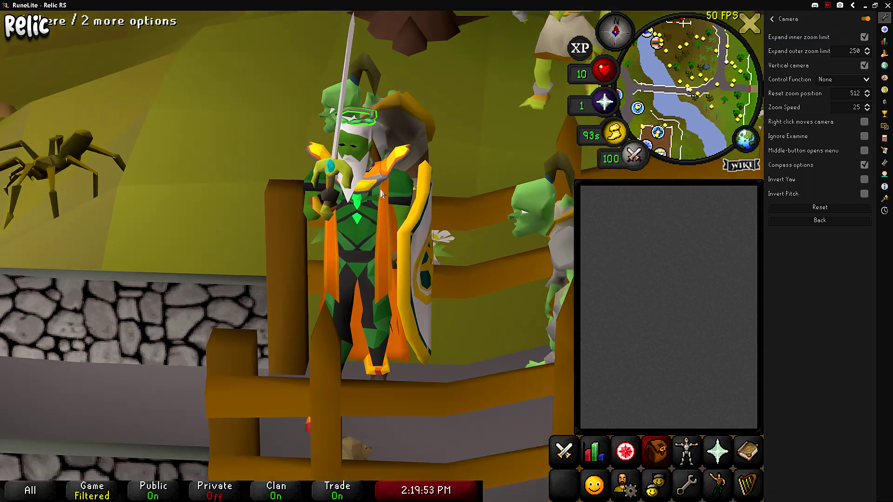
{"action": "scroll", "coordinate": [380, 189], "scroll_direction": "down", "scroll_amount": 10}
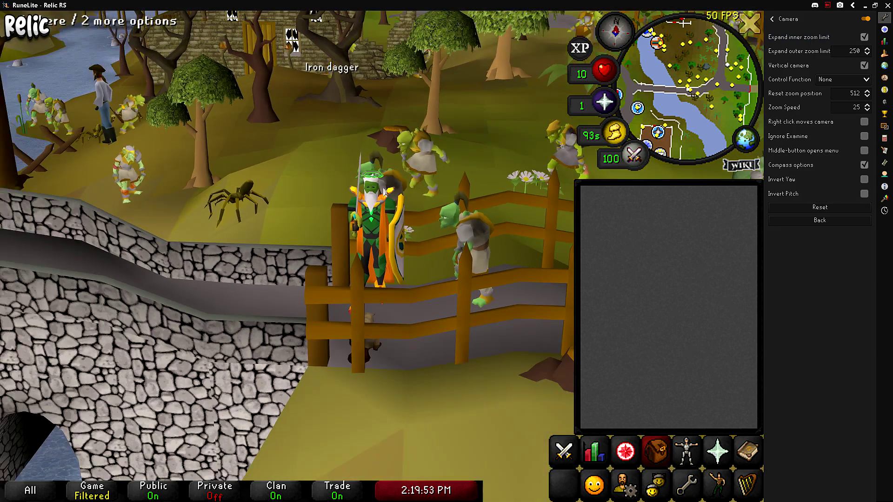
Switch the Camera plugin off and back on to compare how closely the character can be zoomed in on
{"action": "left_click", "coordinate": [865, 20]}
{"action": "scroll", "coordinate": [453, 256], "scroll_direction": "up", "scroll_amount": 10}
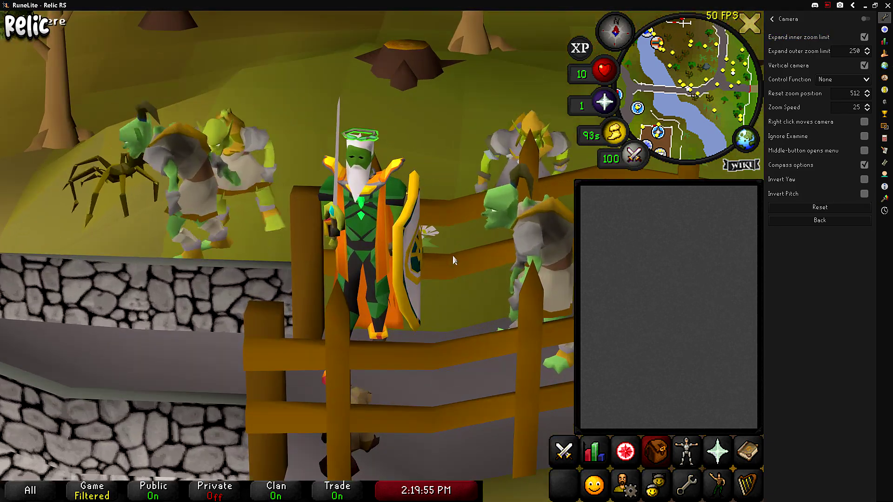
{"action": "scroll", "coordinate": [453, 260], "scroll_direction": "up", "scroll_amount": 3}
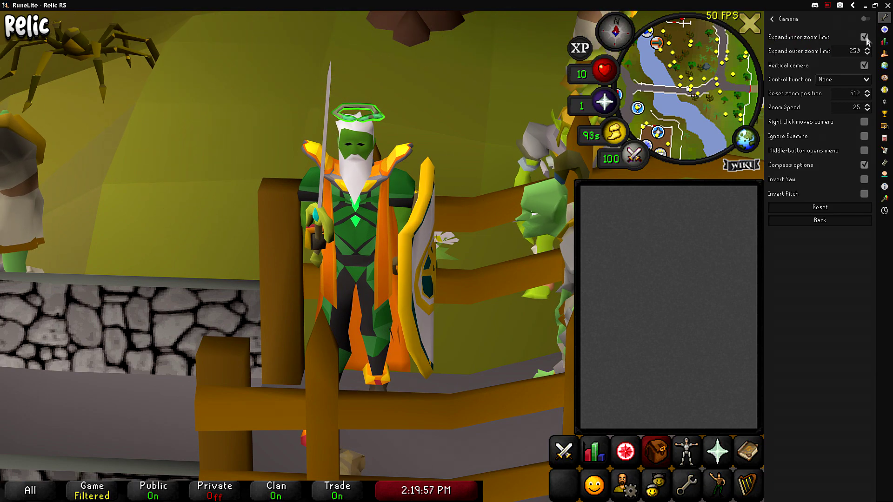
{"action": "left_click", "coordinate": [865, 18]}
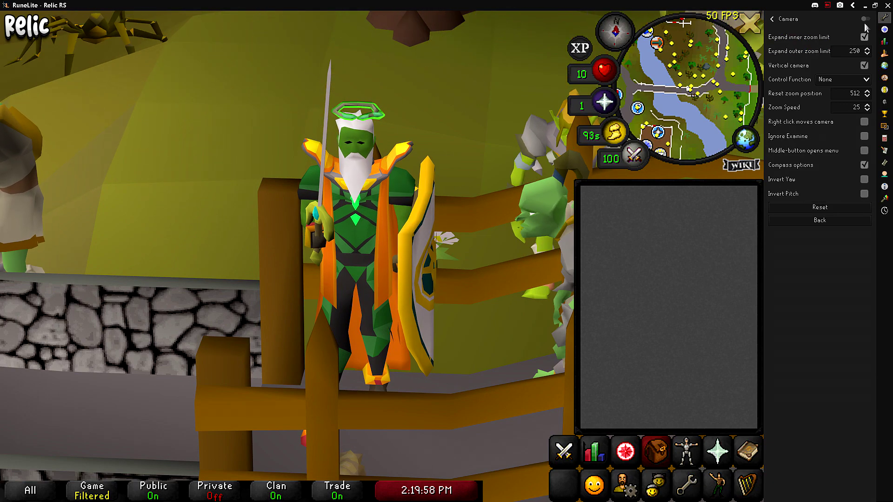
{"action": "scroll", "coordinate": [379, 230], "scroll_direction": "up", "scroll_amount": 3}
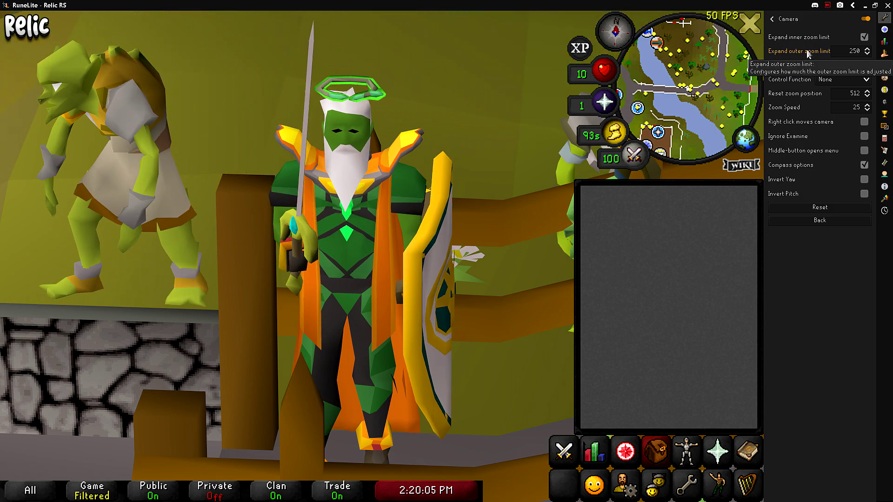
Examine the game world at the expanded outer zoom limit and from the overhead vertical camera angle
{"action": "scroll", "coordinate": [319, 235], "scroll_direction": "down", "scroll_amount": 5}
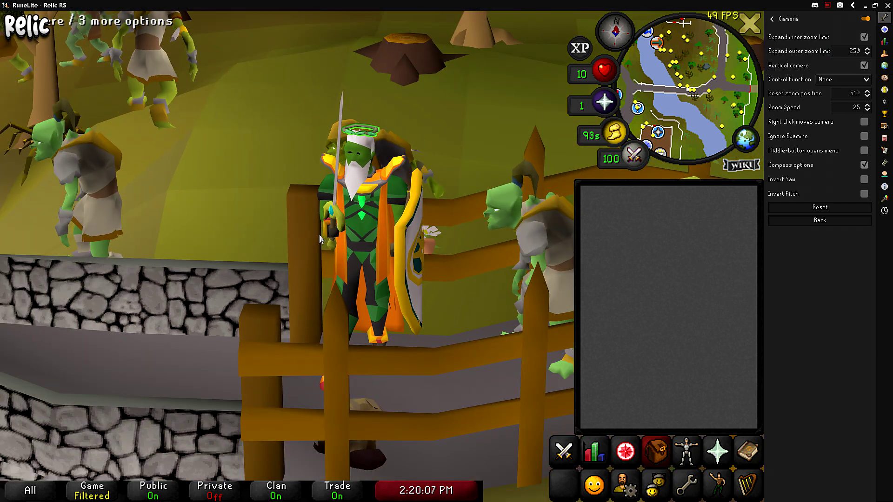
{"action": "scroll", "coordinate": [319, 234], "scroll_direction": "down", "scroll_amount": 10}
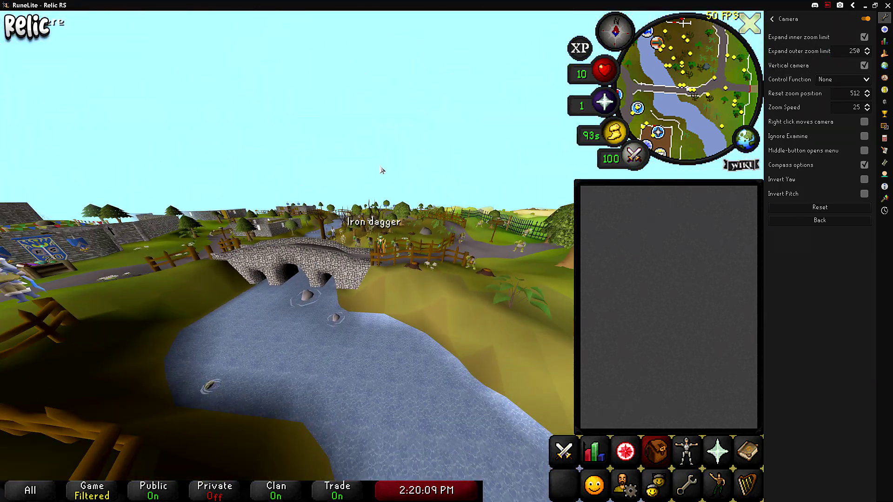
{"action": "left_click_drag", "start_coordinate": [382, 170], "coordinate": [393, 302]}
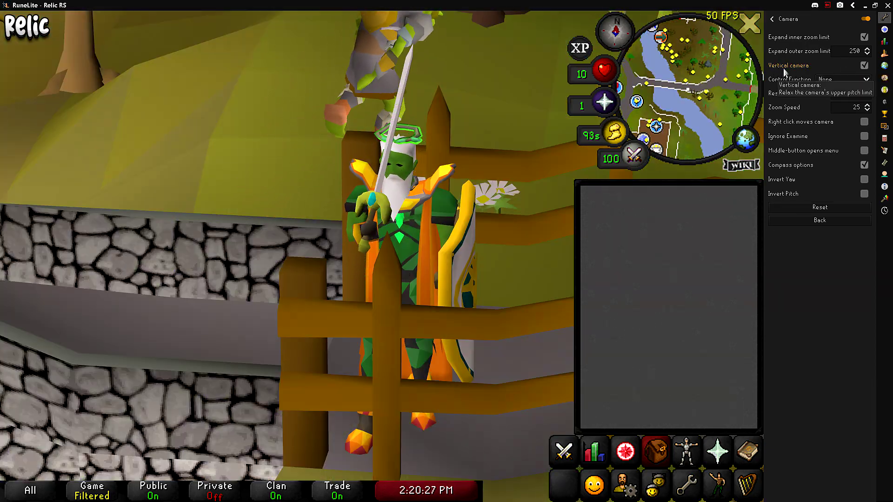
{"action": "left_click_drag", "start_coordinate": [368, 140], "coordinate": [379, 395]}
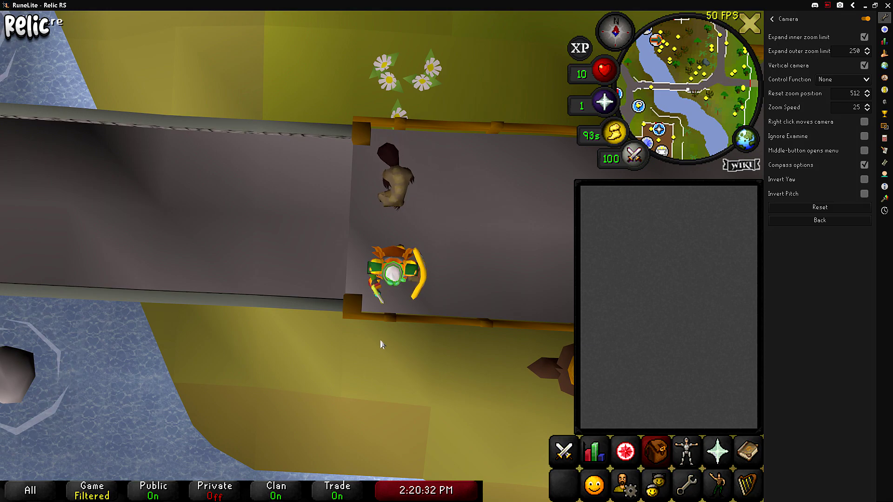
{"action": "key", "text": "Down"}
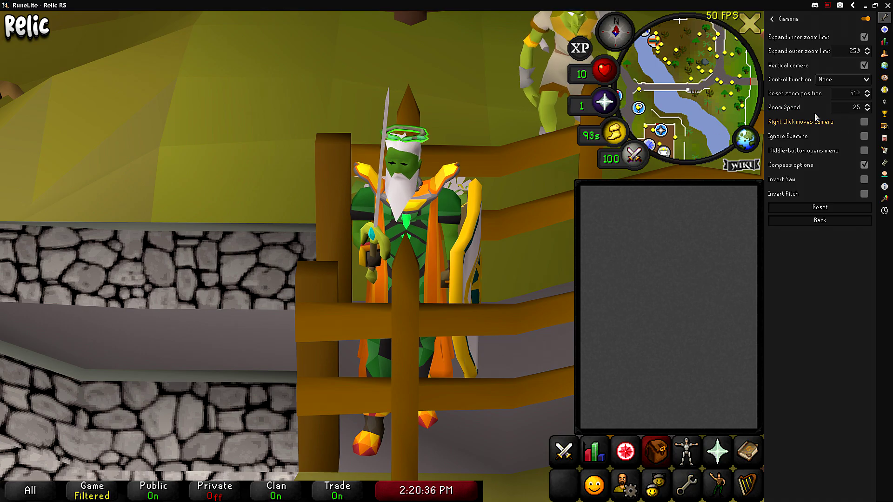
{"action": "scroll", "coordinate": [434, 211], "scroll_direction": "down", "scroll_amount": 5}
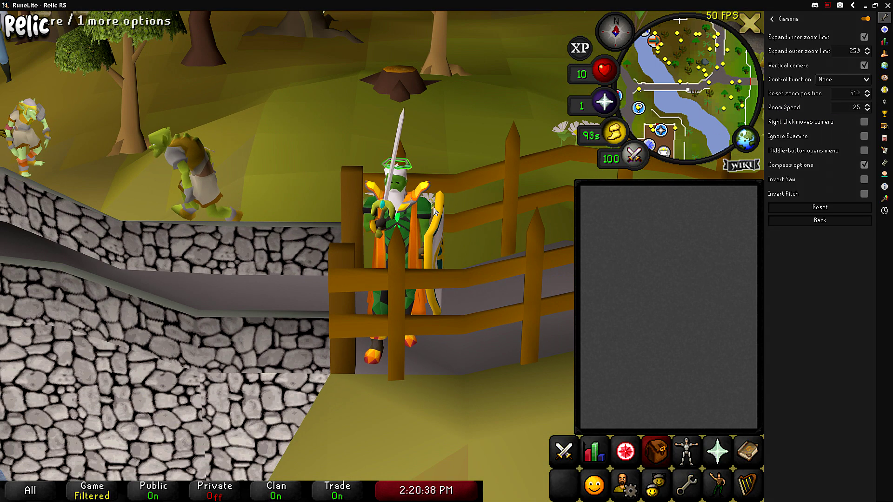
{"action": "scroll", "coordinate": [435, 211], "scroll_direction": "up", "scroll_amount": 3}
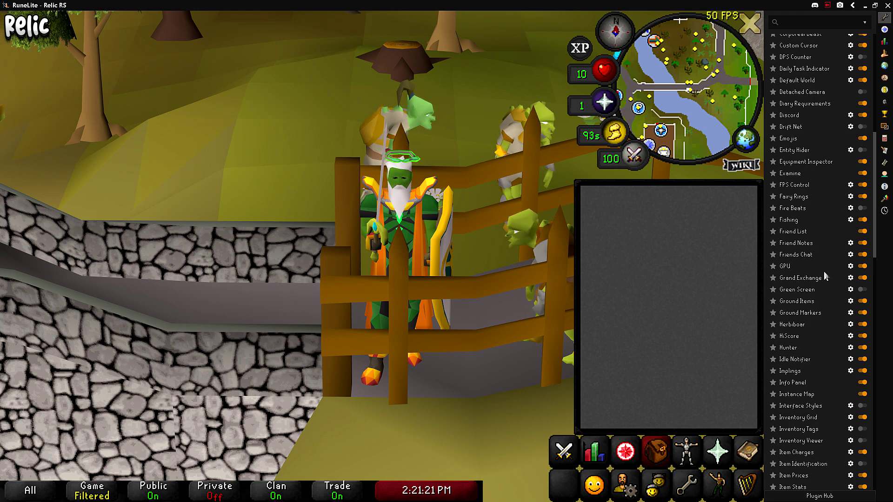
Open the GPU plugin's settings and examine how far the scenery is drawn with the plugin enabled
{"action": "left_click", "coordinate": [850, 266]}
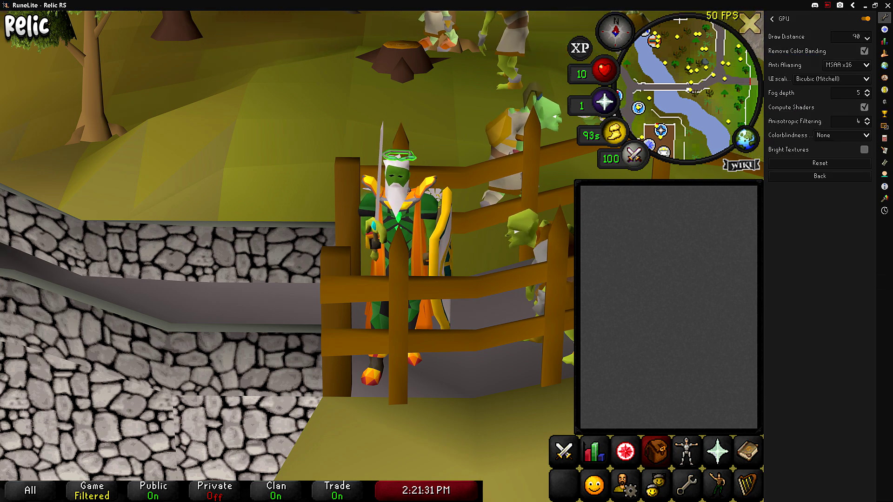
{"action": "scroll", "coordinate": [495, 202], "scroll_direction": "down", "scroll_amount": 10}
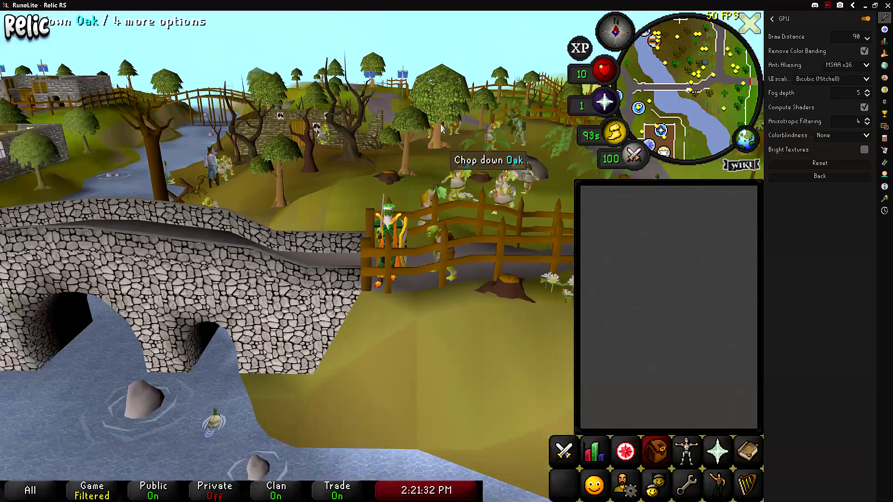
{"action": "scroll", "coordinate": [405, 168], "scroll_direction": "down", "scroll_amount": 5}
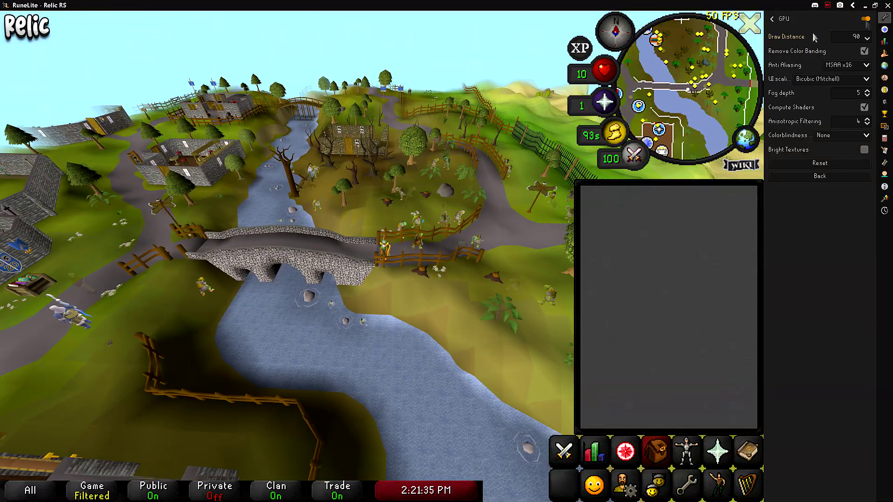
Turn off the GPU plugin and examine the scenery's draw distance and rendering without it
{"action": "left_click", "coordinate": [867, 22]}
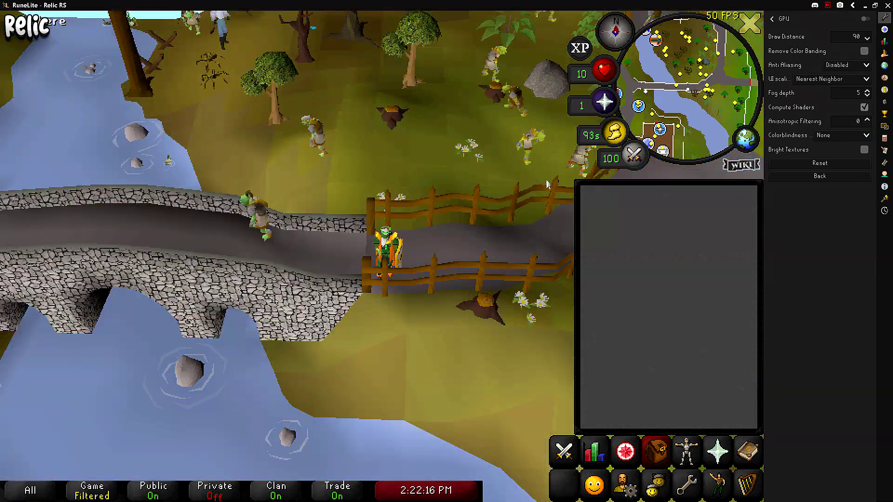
{"action": "scroll", "coordinate": [547, 185], "scroll_direction": "down", "scroll_amount": 5}
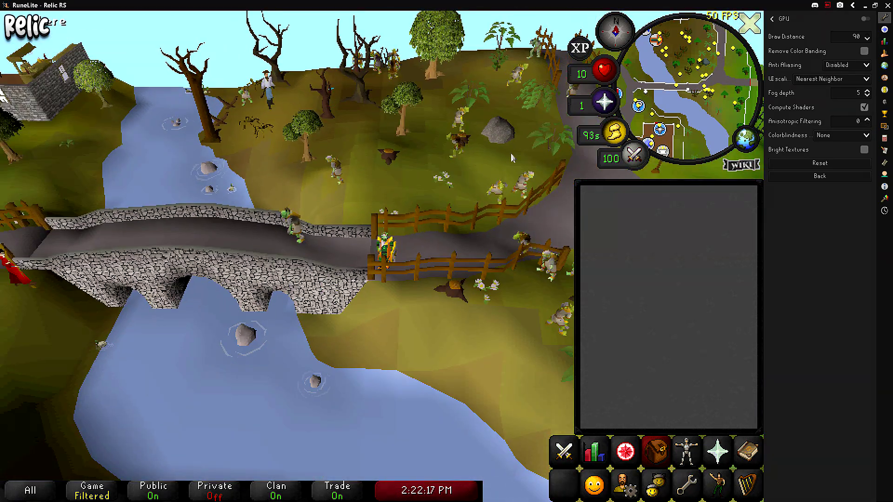
{"action": "scroll", "coordinate": [465, 163], "scroll_direction": "up", "scroll_amount": 3}
{"action": "scroll", "coordinate": [360, 139], "scroll_direction": "down", "scroll_amount": 3}
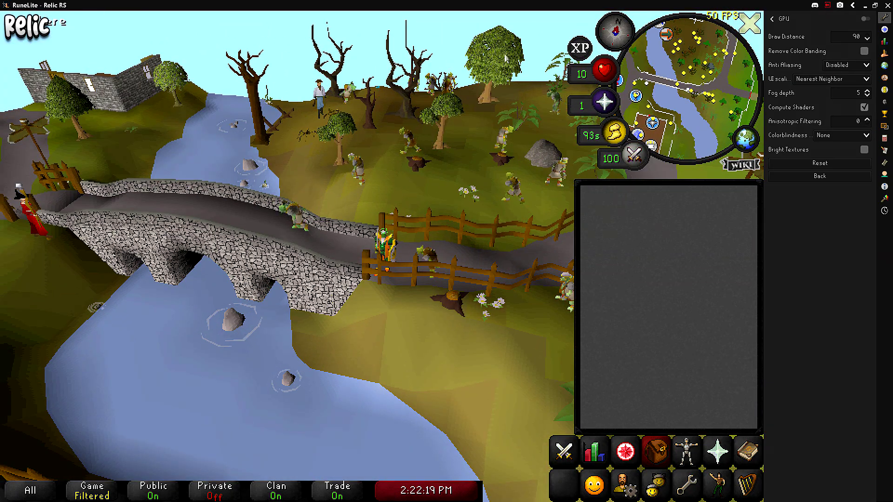
{"action": "left_click_drag", "start_coordinate": [436, 97], "coordinate": [456, 80]}
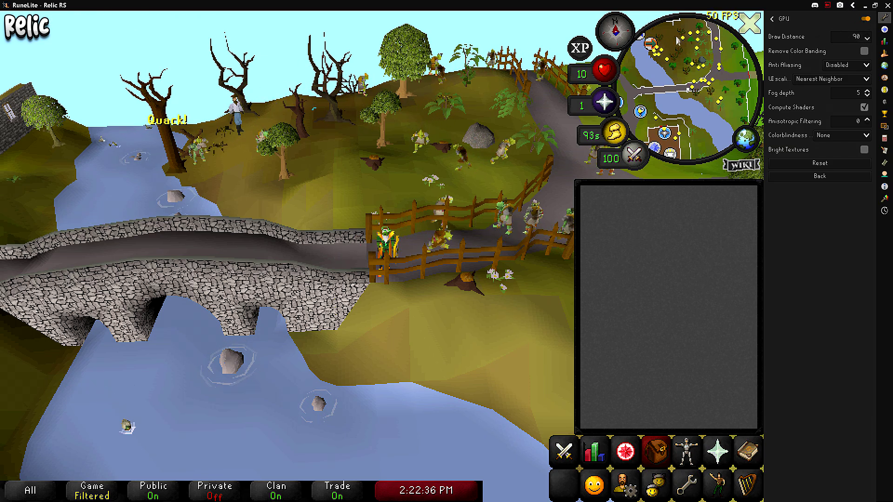
Enable Remove Color Banding in the GPU plugin after examining the ground shading up close
{"action": "scroll", "coordinate": [405, 100], "scroll_direction": "down", "scroll_amount": 8}
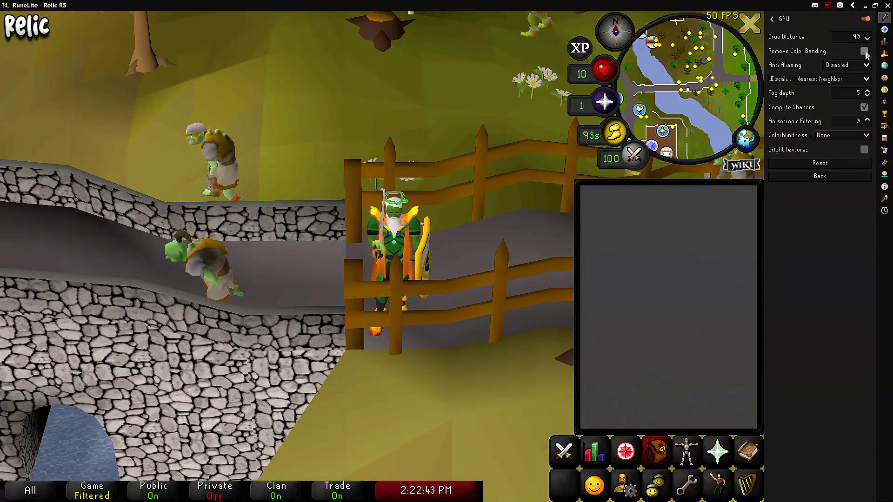
{"action": "scroll", "coordinate": [409, 70], "scroll_direction": "up", "scroll_amount": 5}
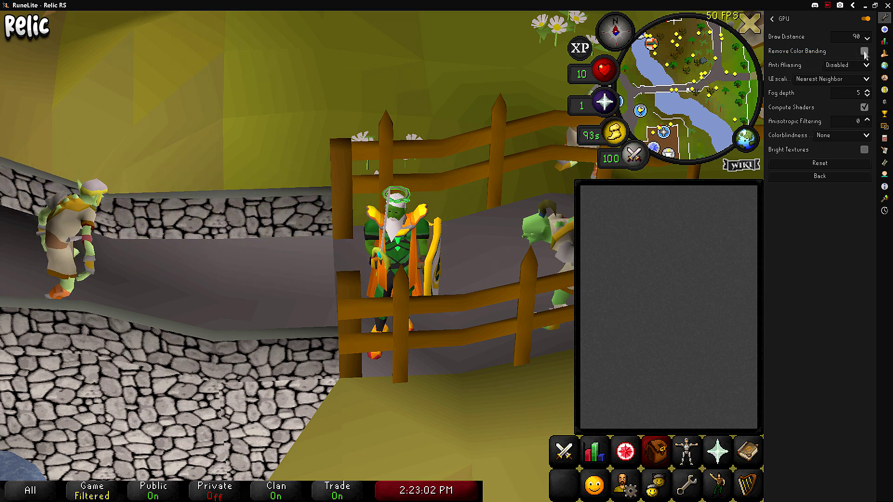
{"action": "left_click", "coordinate": [864, 51]}
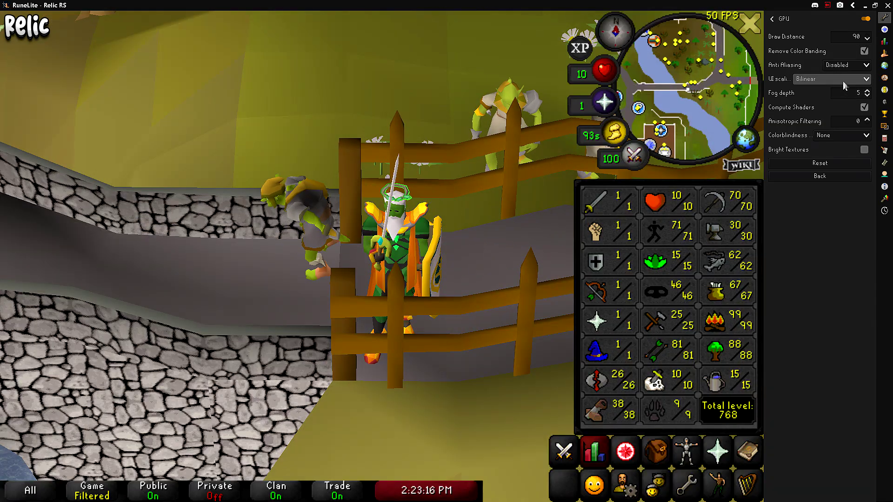
Try the UI scaling modes Bicubic (Catmull-Rom) and xBR in the GPU plugin
{"action": "left_click", "coordinate": [842, 80]}
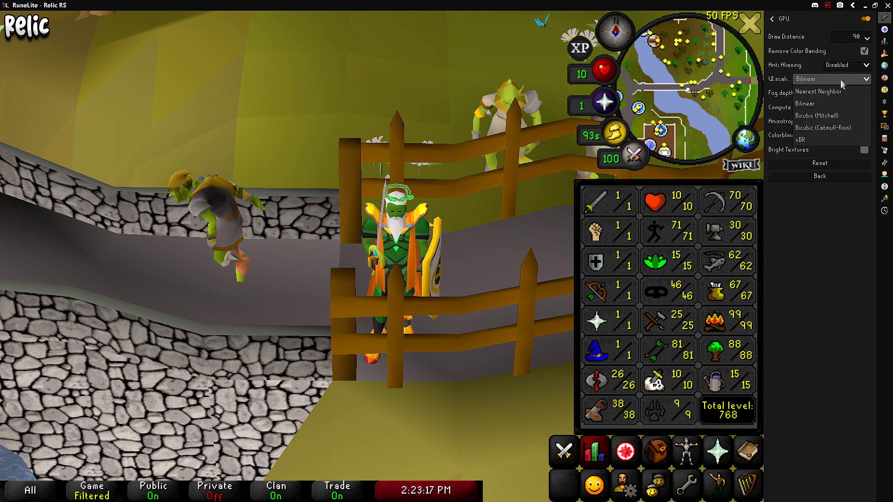
{"action": "left_click", "coordinate": [831, 128]}
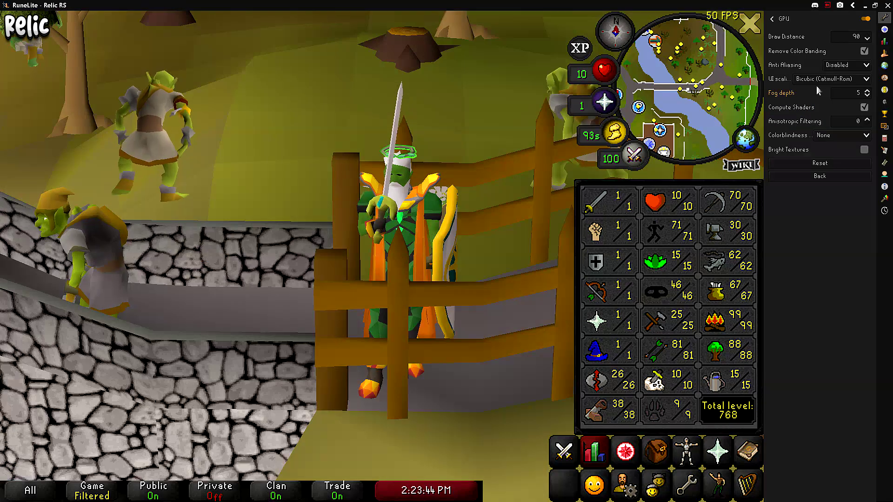
{"action": "left_click", "coordinate": [833, 79]}
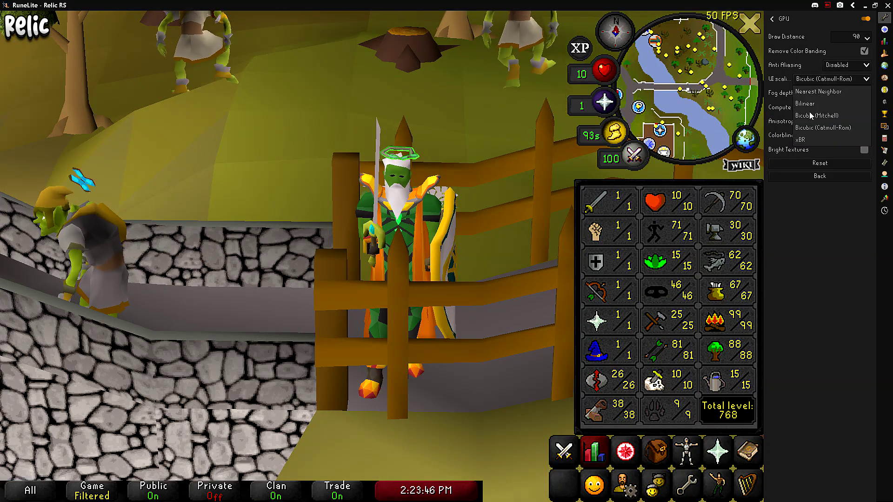
{"action": "left_click", "coordinate": [809, 140]}
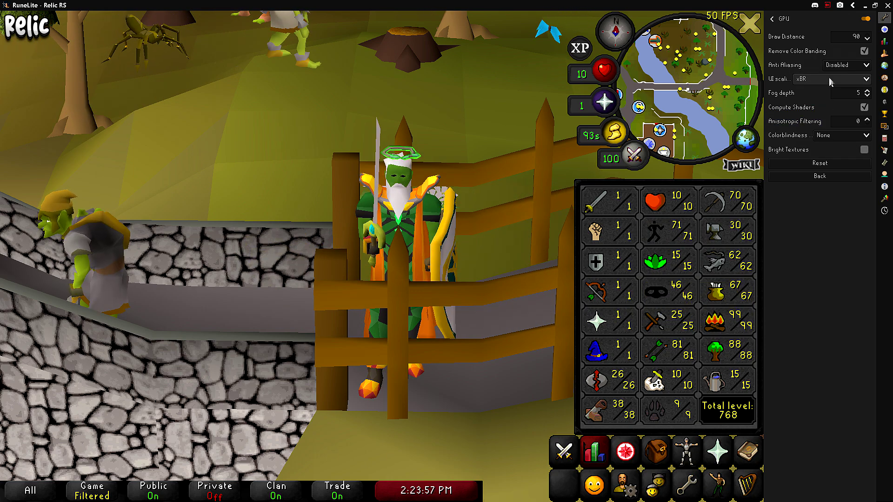
{"action": "left_click", "coordinate": [830, 79]}
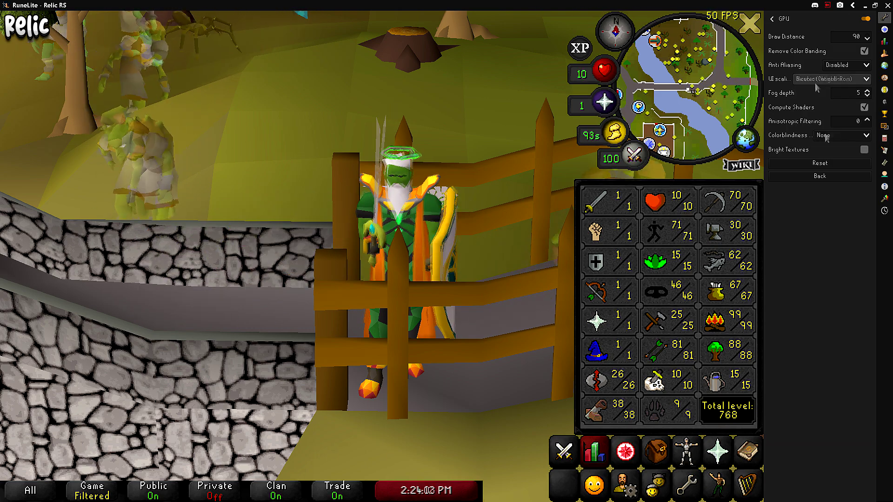
Compare the character's edges with anti-aliasing Disabled and MSAA x16, leaving it set to MSAA x16
{"action": "left_click", "coordinate": [849, 66]}
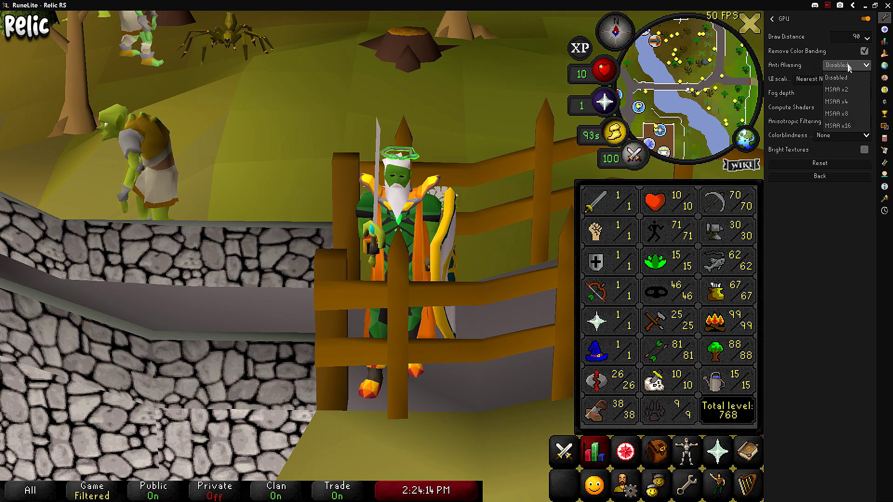
{"action": "left_click", "coordinate": [847, 77]}
{"action": "scroll", "coordinate": [362, 141], "scroll_direction": "up", "scroll_amount": 5}
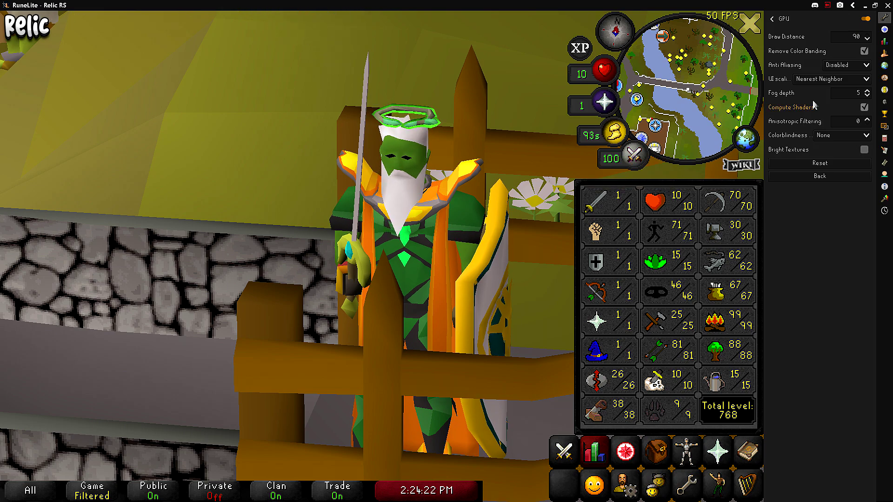
{"action": "left_click", "coordinate": [848, 66]}
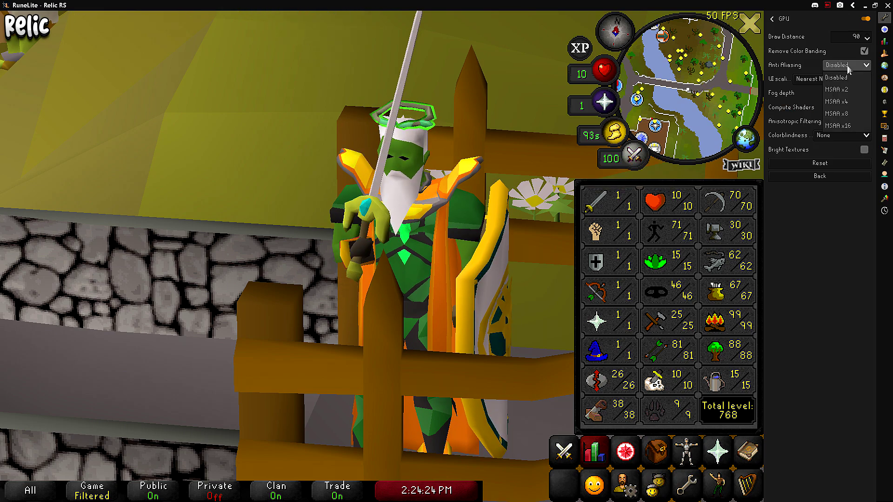
{"action": "left_click", "coordinate": [842, 126]}
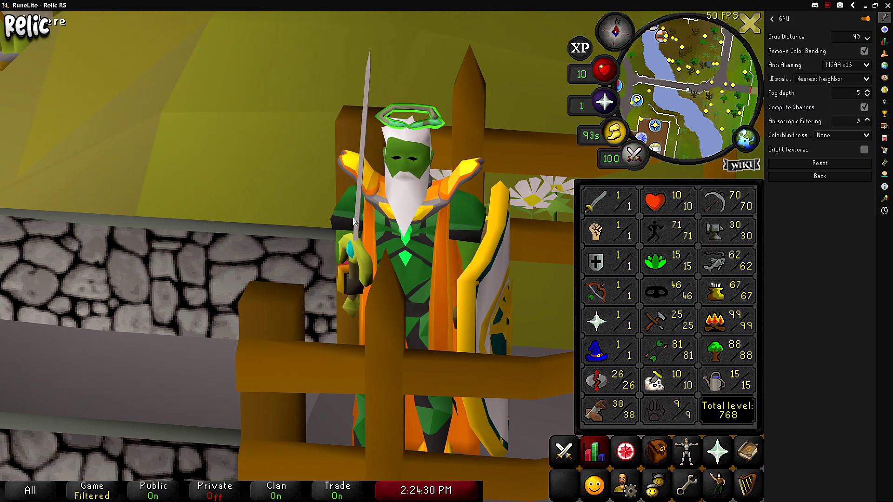
{"action": "left_click", "coordinate": [847, 66]}
{"action": "left_click", "coordinate": [850, 78]}
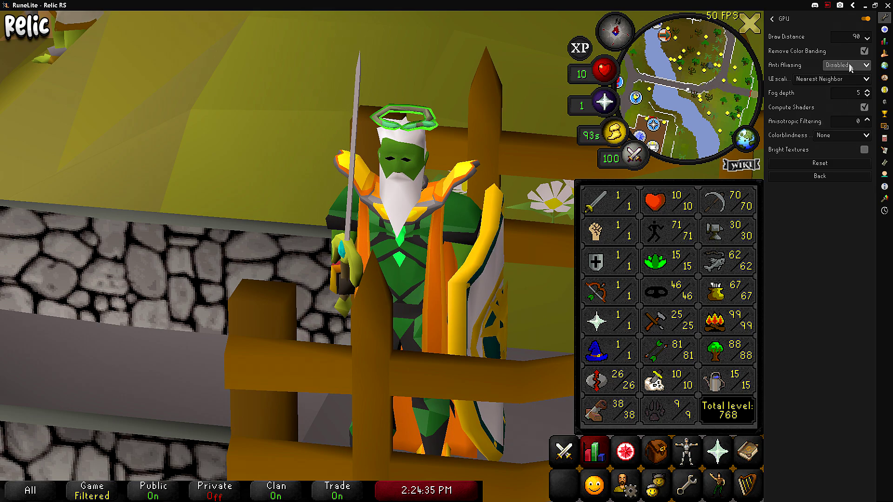
{"action": "left_click", "coordinate": [846, 66]}
{"action": "left_click", "coordinate": [844, 124]}
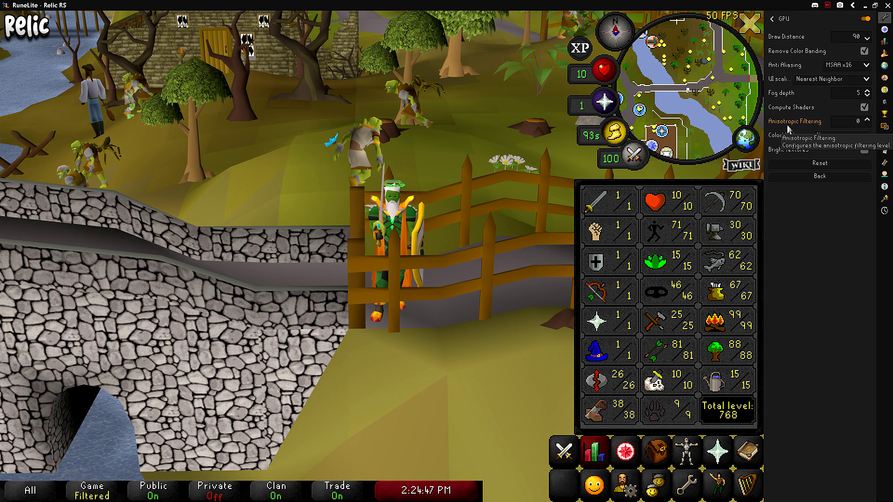
Set Anisotropic Filtering to 4 in the GPU plugin and examine the bridge and surrounding scenery
{"action": "left_click", "coordinate": [865, 119]}
{"action": "left_click", "coordinate": [865, 119]}
{"action": "left_click", "coordinate": [866, 119]}
{"action": "left_click", "coordinate": [865, 120]}
{"action": "scroll", "coordinate": [345, 91], "scroll_direction": "down", "scroll_amount": 5}
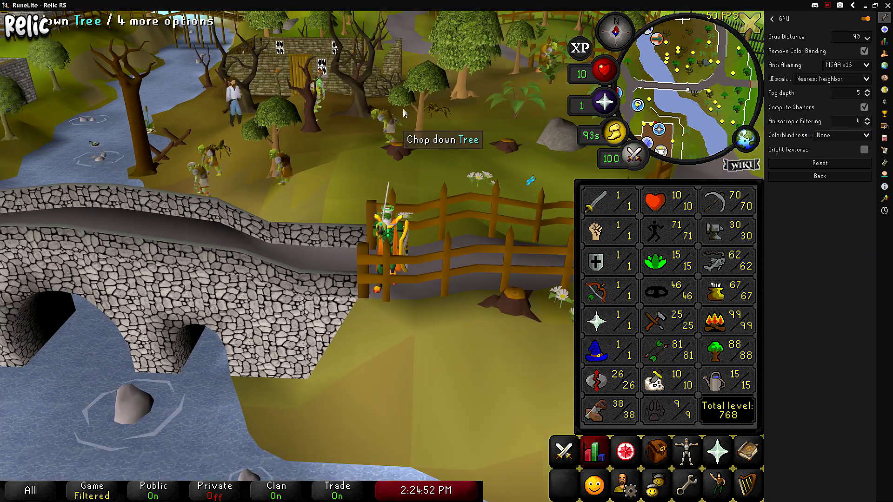
{"action": "scroll", "coordinate": [414, 106], "scroll_direction": "down", "scroll_amount": 3}
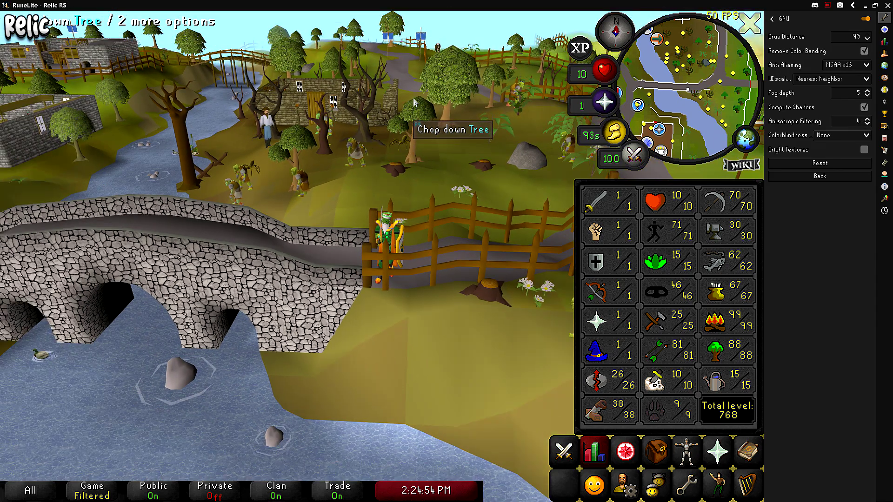
{"action": "scroll", "coordinate": [490, 109], "scroll_direction": "down", "scroll_amount": 5}
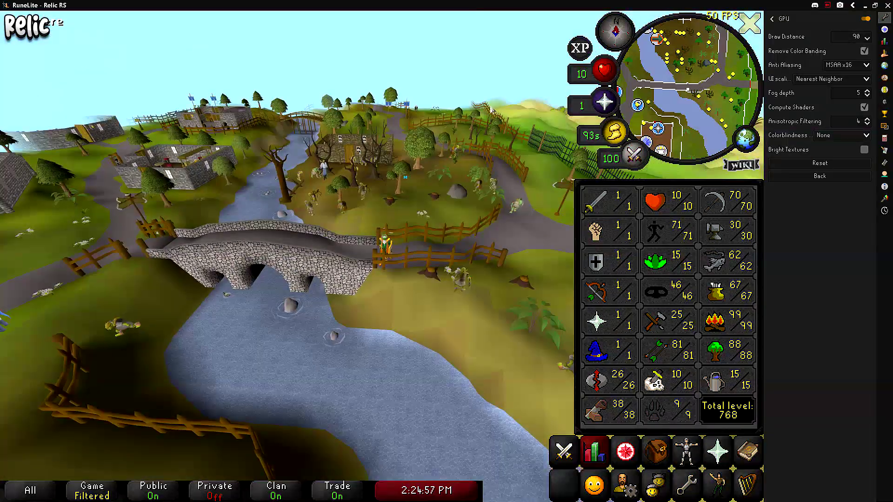
{"action": "scroll", "coordinate": [492, 110], "scroll_direction": "down", "scroll_amount": 3}
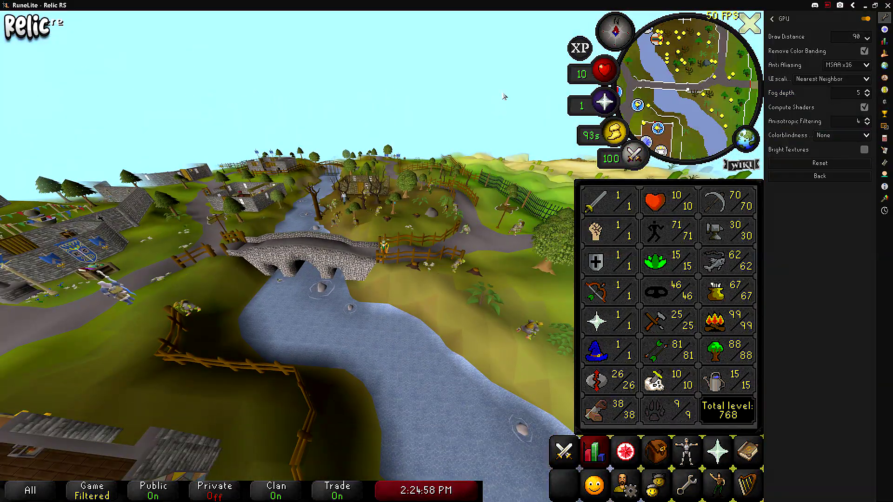
{"action": "scroll", "coordinate": [511, 94], "scroll_direction": "down", "scroll_amount": 2}
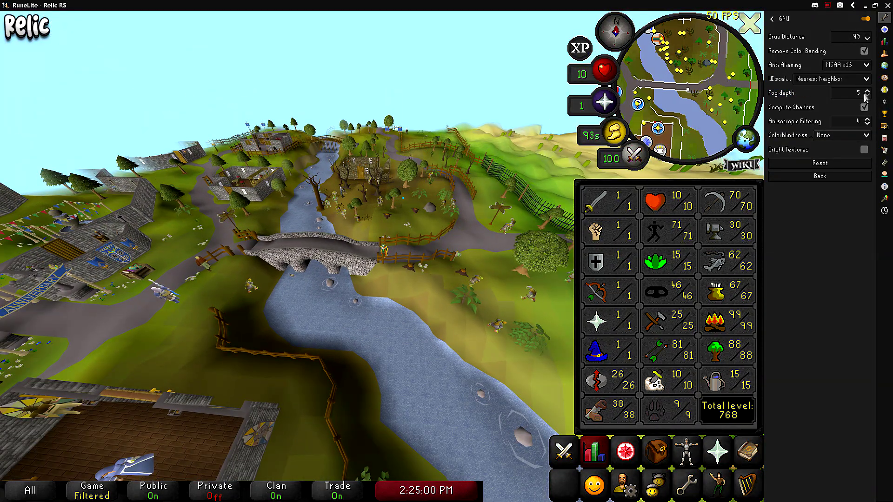
Compare the distant scenery with the GPU plugin's Fog depth at 0 and 78, leaving it at 5
{"action": "key", "text": "Up"}
{"action": "scroll", "coordinate": [427, 69], "scroll_direction": "up", "scroll_amount": 3}
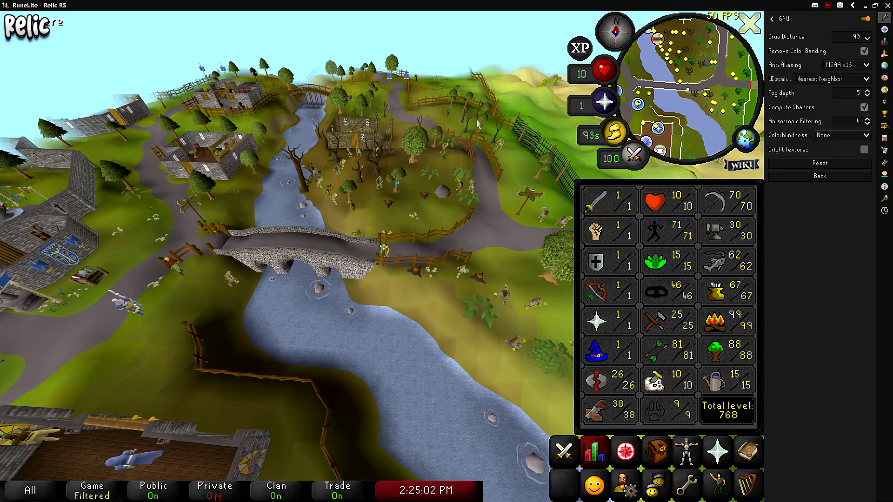
{"action": "left_click", "coordinate": [868, 96]}
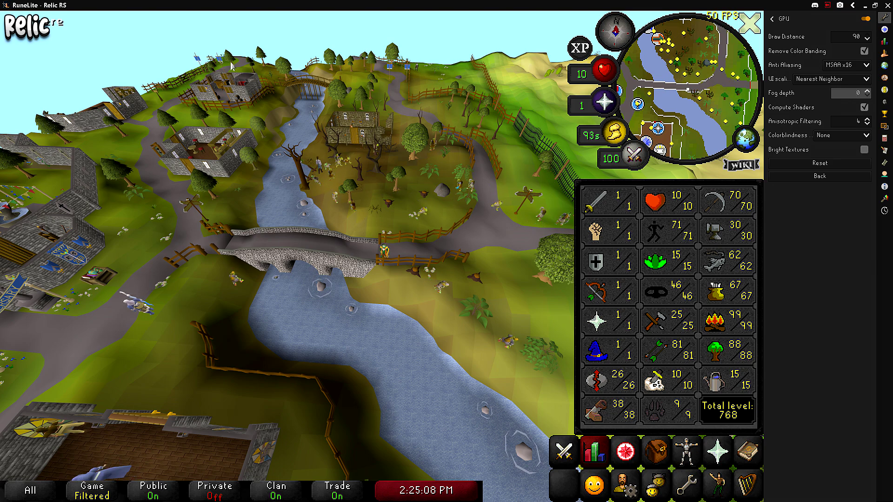
{"action": "left_click", "coordinate": [867, 93]}
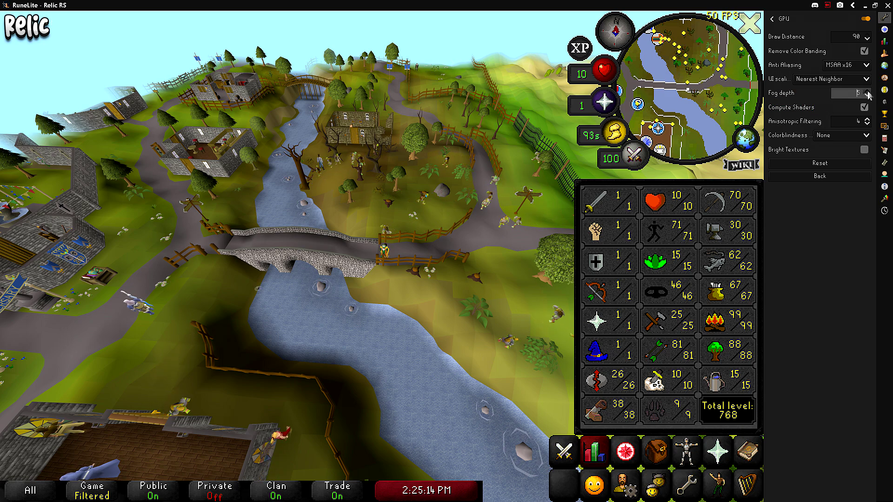
{"action": "left_click_drag", "start_coordinate": [868, 93], "coordinate": [867, 93]}
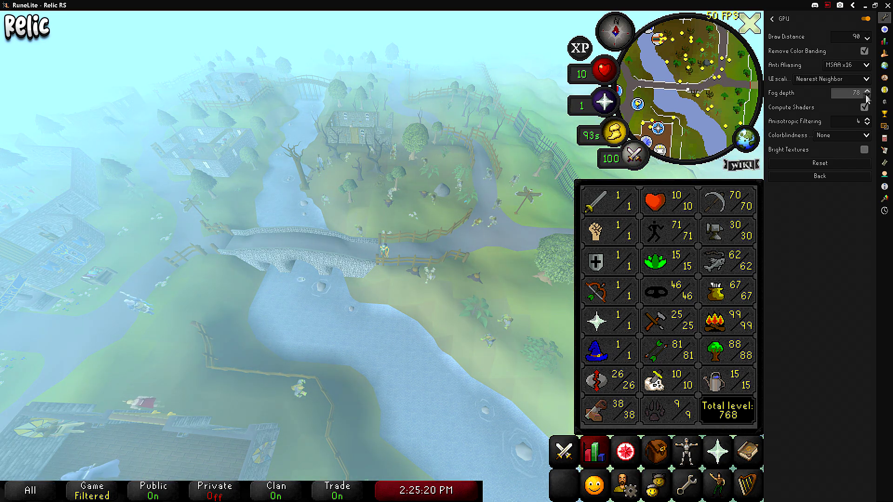
{"action": "scroll", "coordinate": [411, 212], "scroll_direction": "up", "scroll_amount": 3}
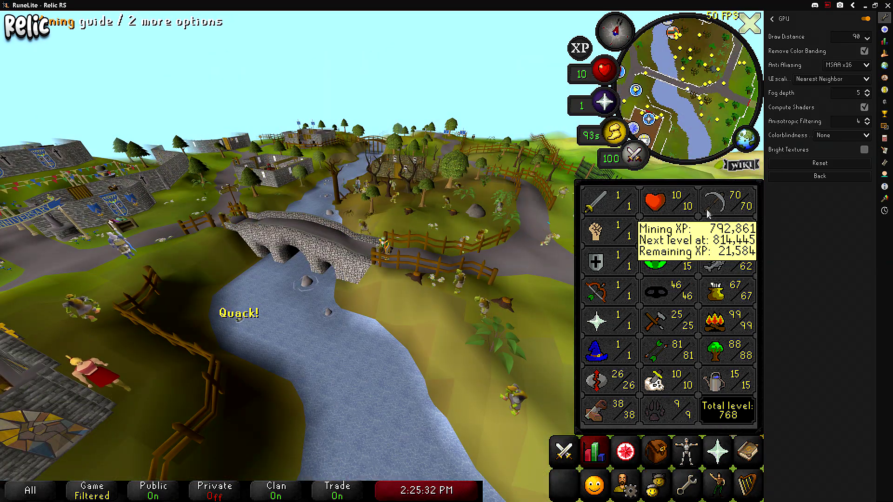
Compare the river and bridge with Bright Textures enabled and disabled, leave it disabled, and return to the plugin list
{"action": "scroll", "coordinate": [379, 188], "scroll_direction": "up", "scroll_amount": 5}
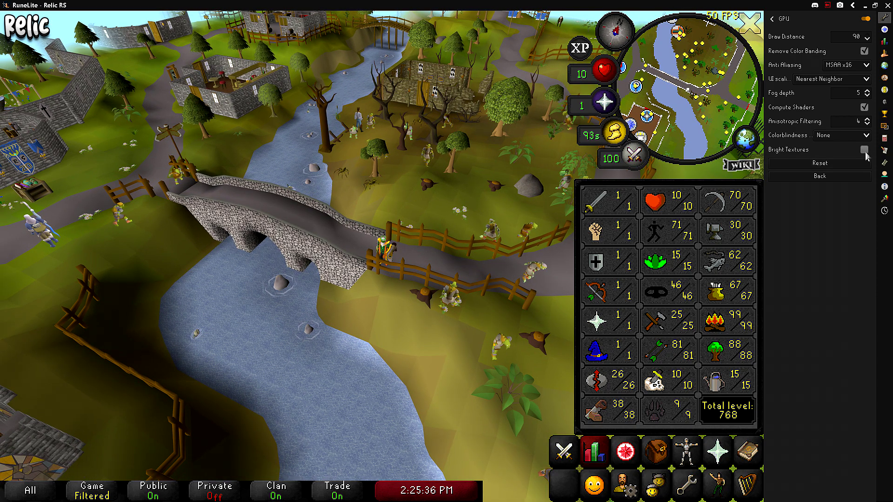
{"action": "left_click", "coordinate": [864, 150]}
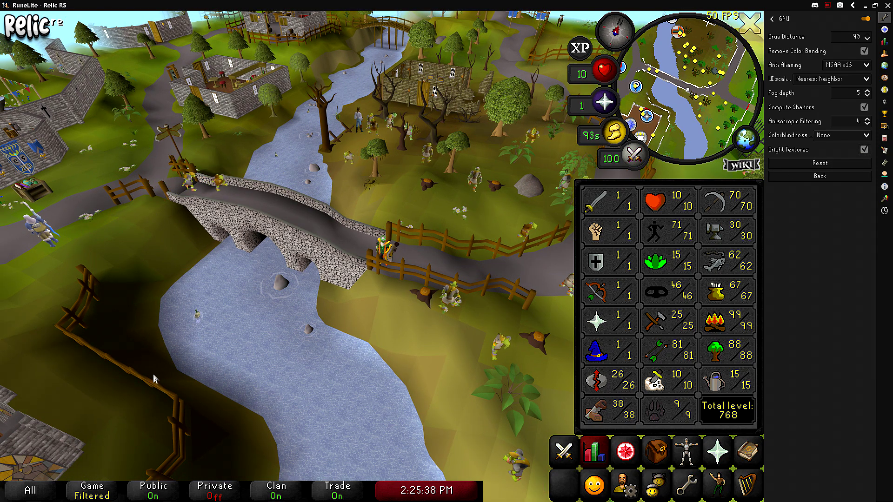
{"action": "left_click", "coordinate": [864, 150]}
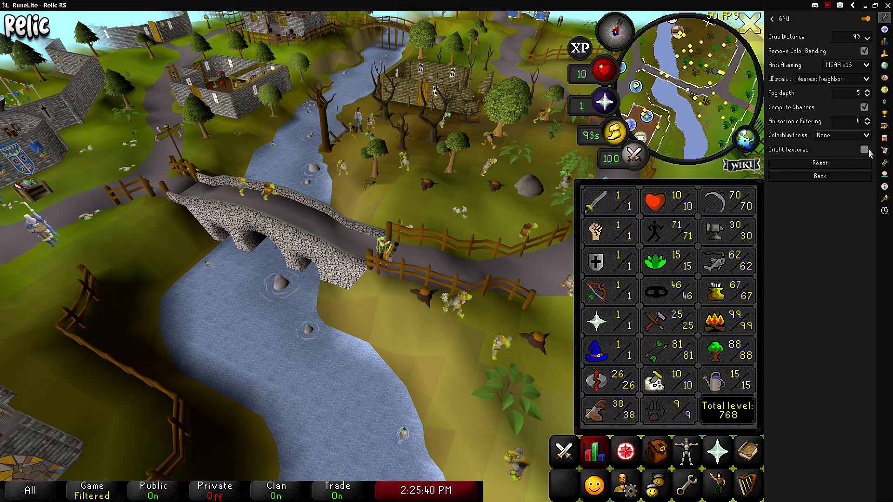
{"action": "left_click", "coordinate": [859, 176]}
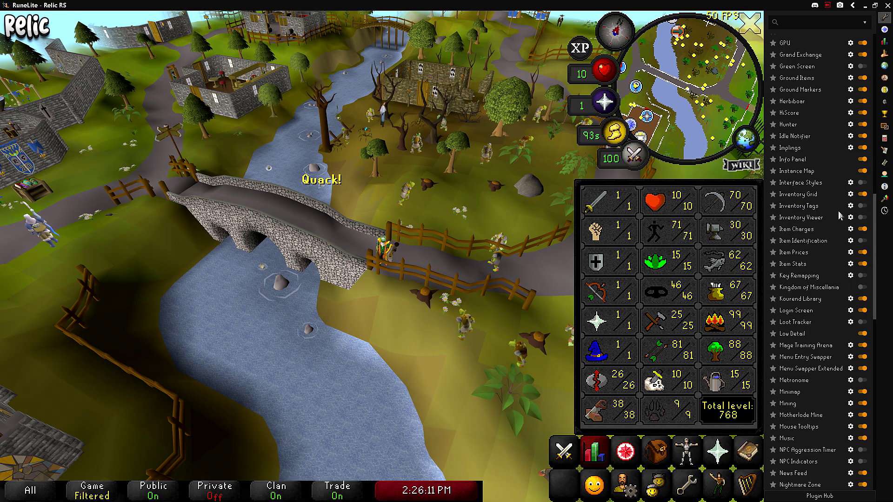
Compare the ground decorations with the Low Detail plugin turned off and on, leaving it on
{"action": "scroll", "coordinate": [446, 288], "scroll_direction": "up", "scroll_amount": 8}
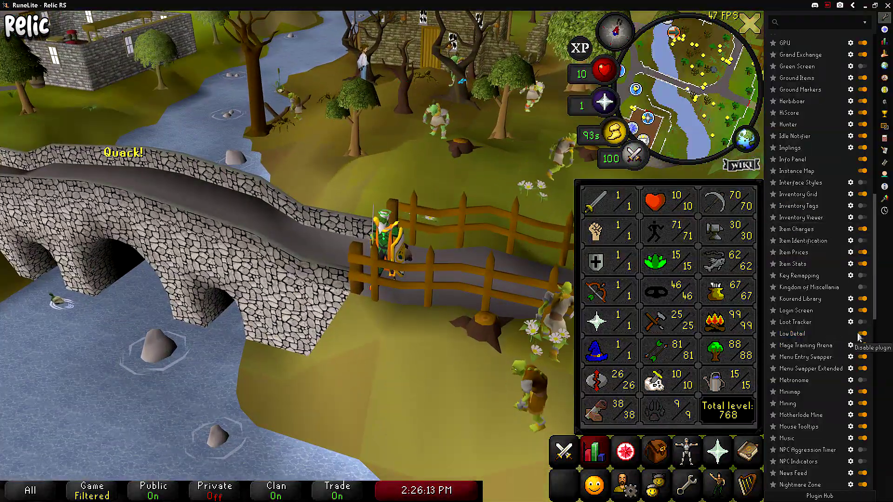
{"action": "left_click", "coordinate": [862, 334]}
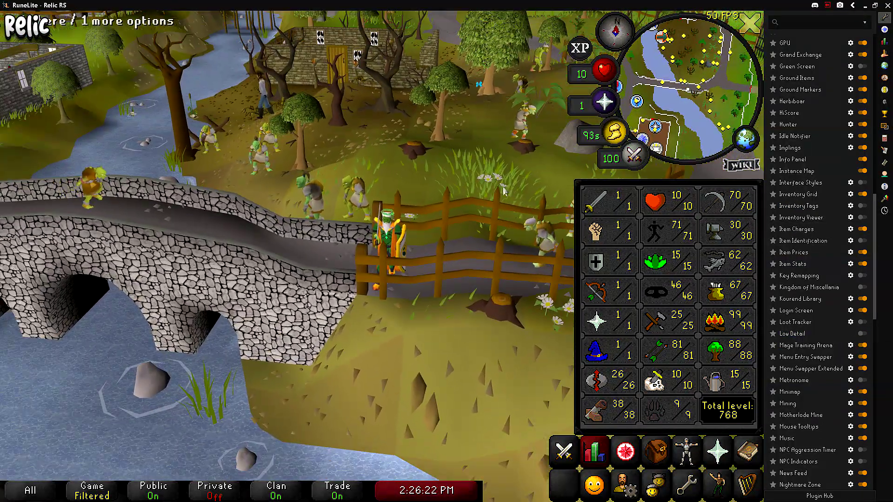
{"action": "left_click_drag", "start_coordinate": [504, 192], "coordinate": [575, 180]}
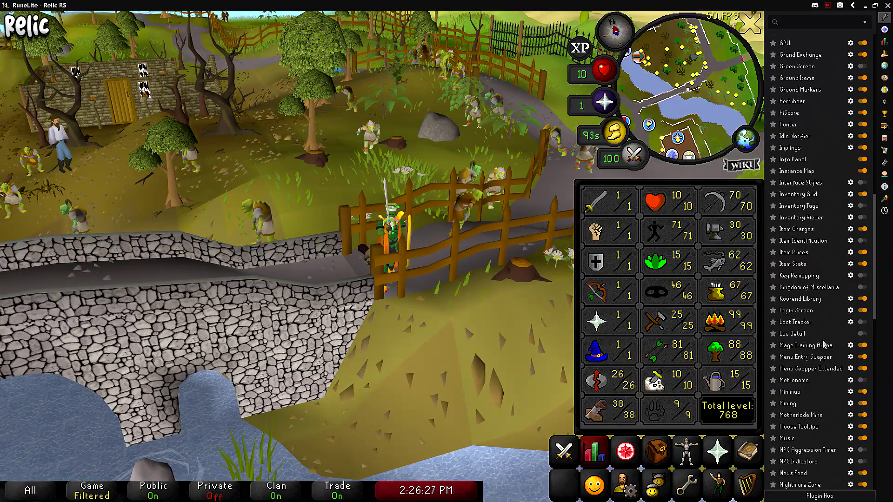
{"action": "left_click", "coordinate": [862, 334]}
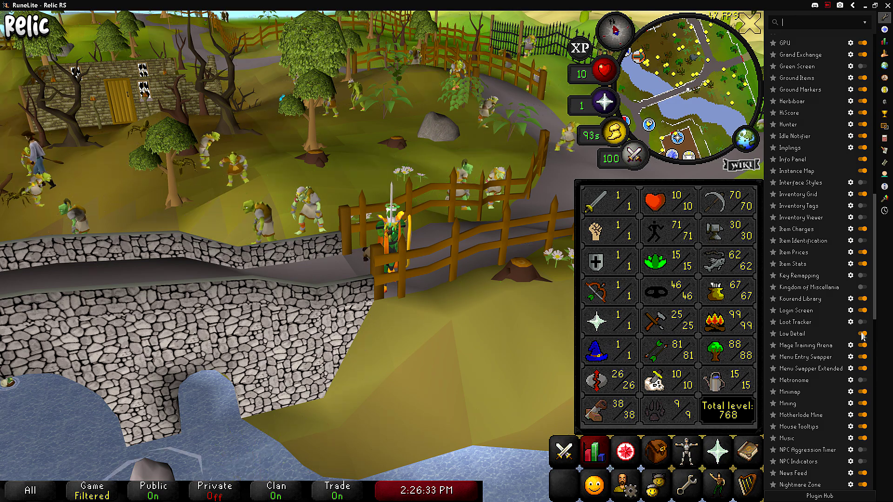
{"action": "left_click_drag", "start_coordinate": [296, 192], "coordinate": [457, 170]}
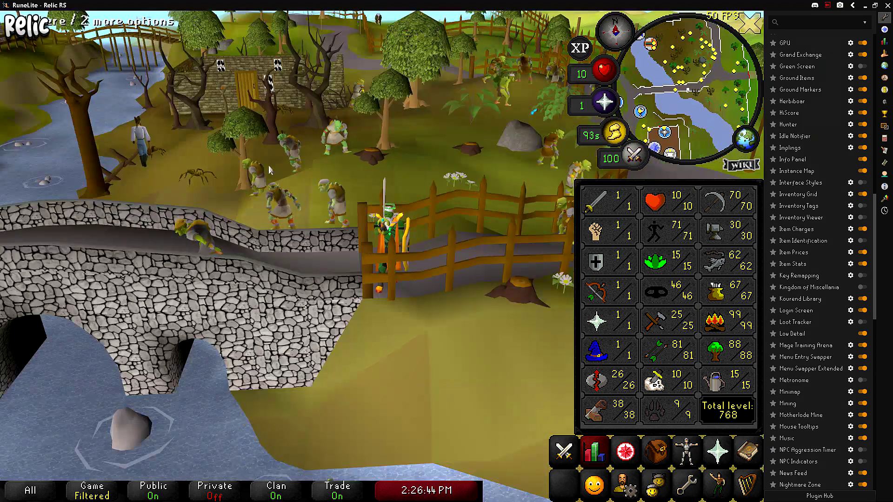
{"action": "mouse_move", "coordinate": [704, 210]}
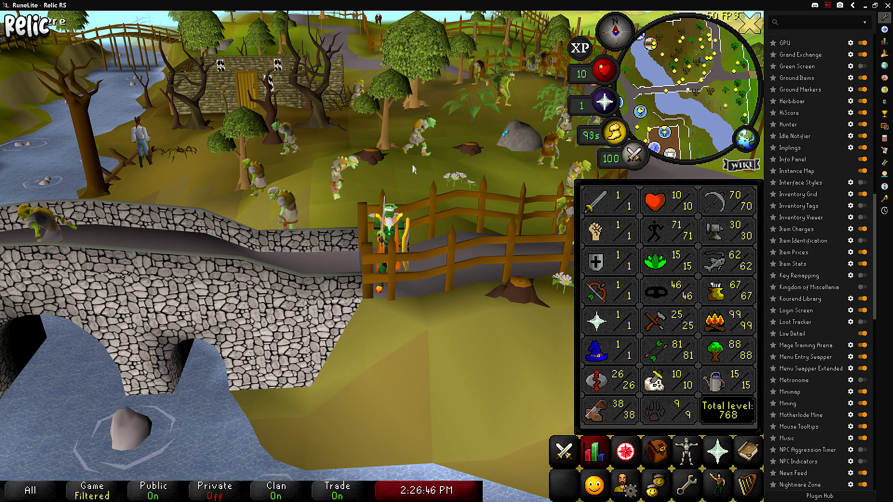
Switch the Resource packs plugin to the First resource pack and examine the inventory and skills interface
{"action": "scroll", "coordinate": [802, 343], "scroll_direction": "down", "scroll_amount": 10}
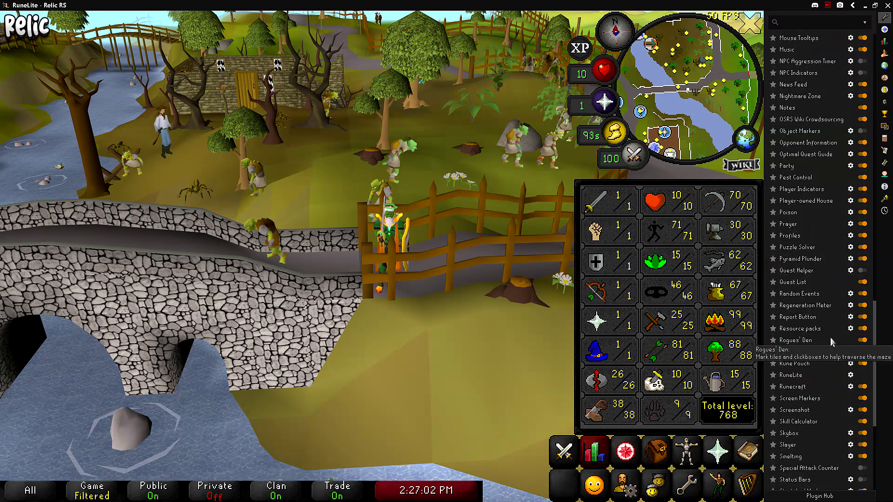
{"action": "left_click", "coordinate": [850, 329]}
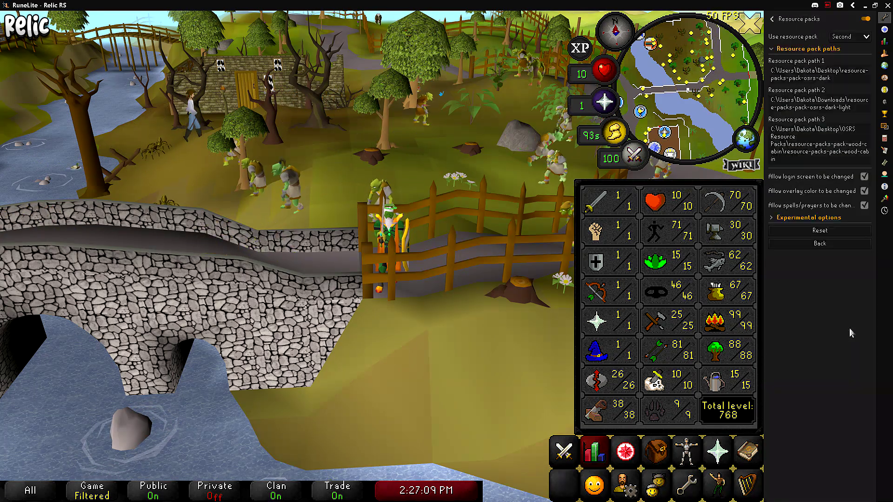
{"action": "left_click", "coordinate": [849, 36]}
{"action": "left_click", "coordinate": [849, 46]}
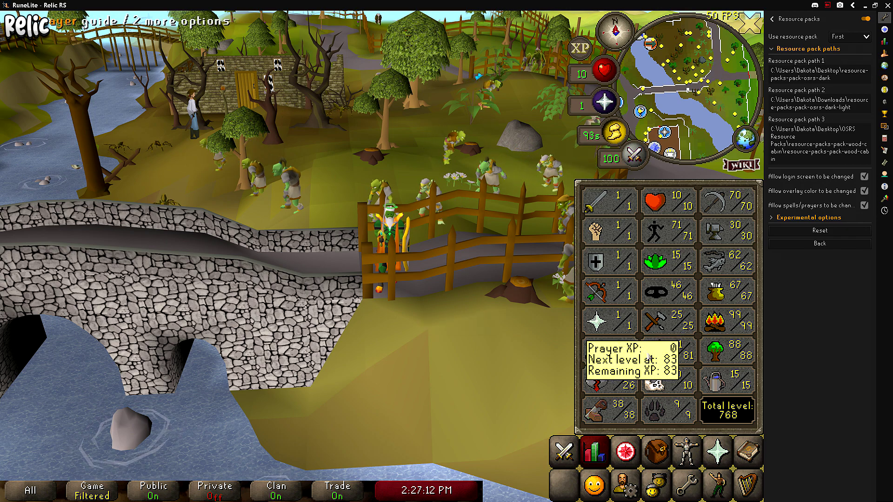
{"action": "left_click", "coordinate": [656, 451]}
{"action": "left_click", "coordinate": [601, 454]}
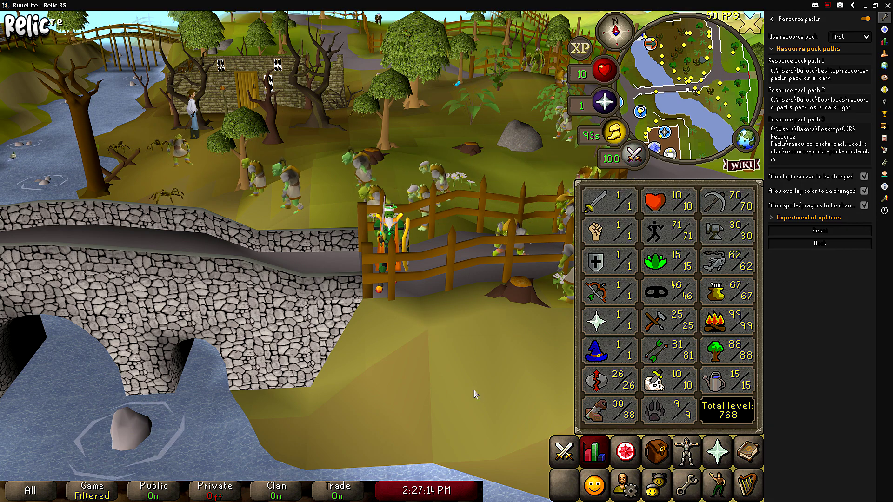
Set the Resource packs plugin to use the Second resource pack and return to the plugin list
{"action": "left_click", "coordinate": [856, 37]}
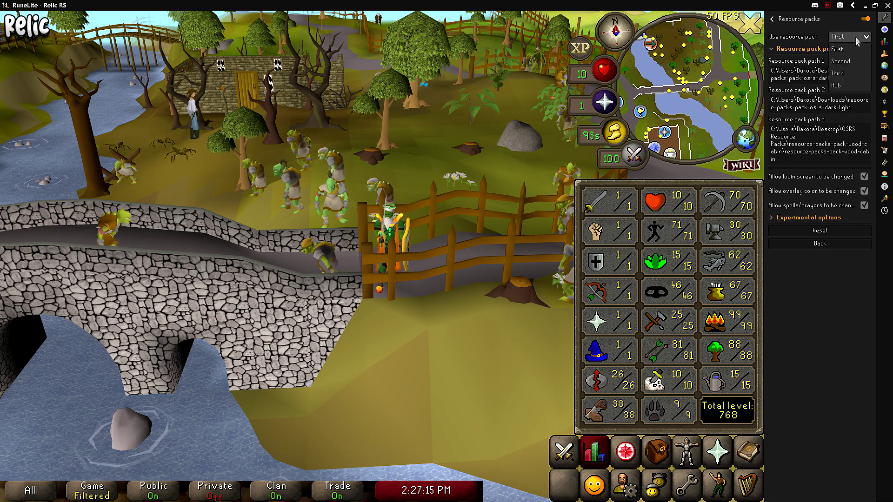
{"action": "left_click", "coordinate": [848, 61]}
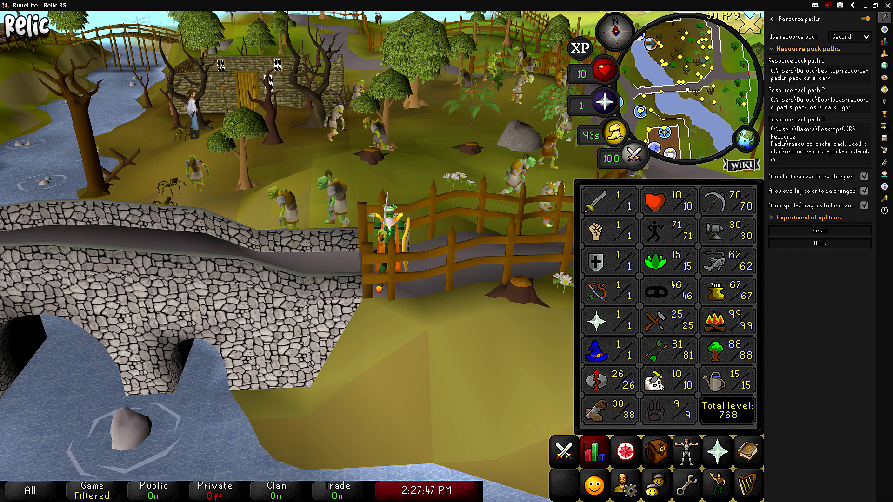
{"action": "left_click", "coordinate": [771, 20]}
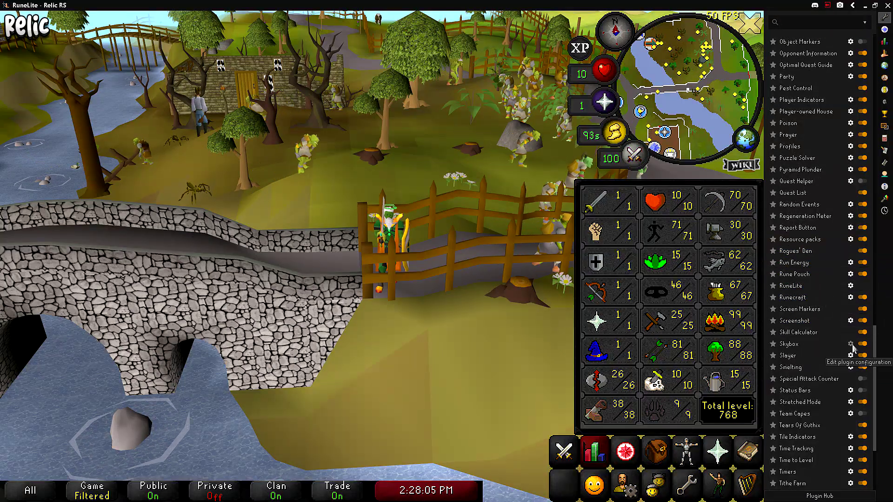
Compare the sky from several camera angles with the Skybox plugin on and off, leaving it on
{"action": "left_click", "coordinate": [850, 344]}
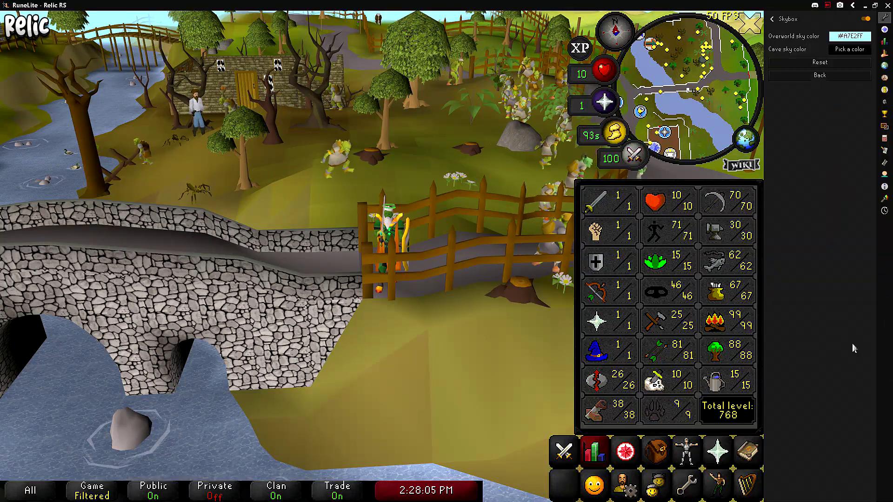
{"action": "scroll", "coordinate": [433, 194], "scroll_direction": "down", "scroll_amount": 5}
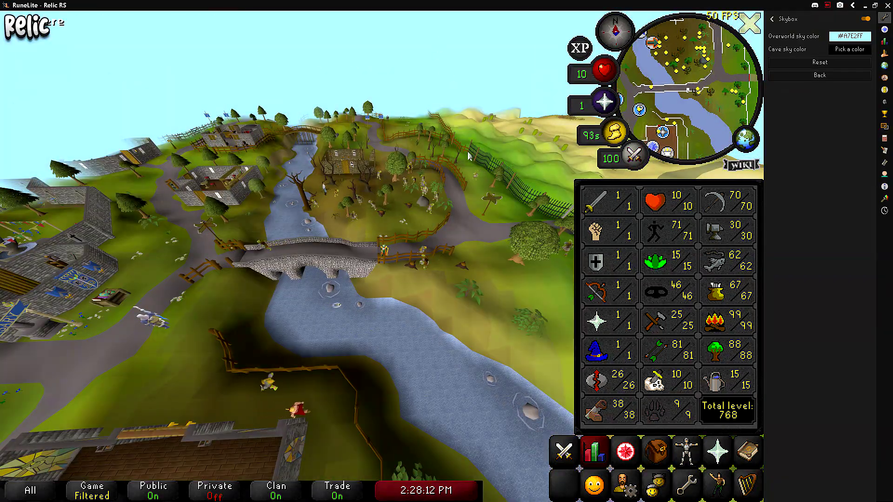
{"action": "left_click_drag", "start_coordinate": [468, 157], "coordinate": [465, 112]}
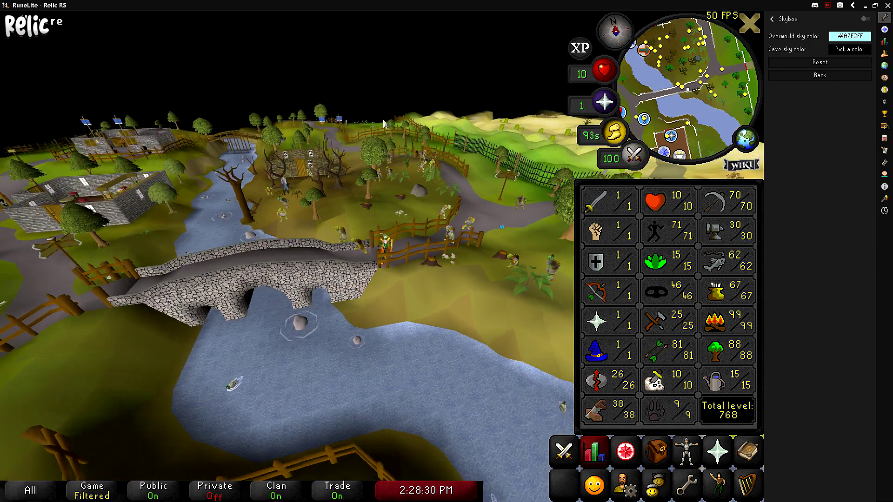
{"action": "left_click_drag", "start_coordinate": [442, 116], "coordinate": [350, 91]}
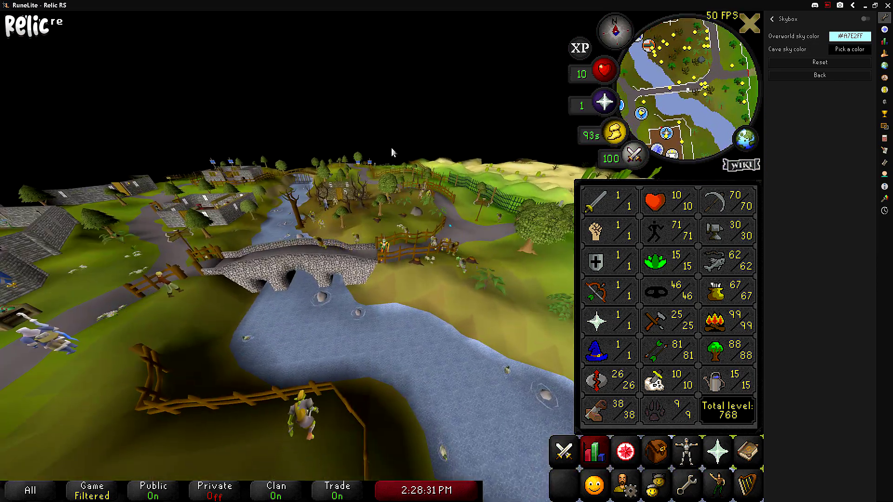
{"action": "left_click_drag", "start_coordinate": [399, 148], "coordinate": [317, 114]}
{"action": "left_click_drag", "start_coordinate": [431, 88], "coordinate": [170, 150]}
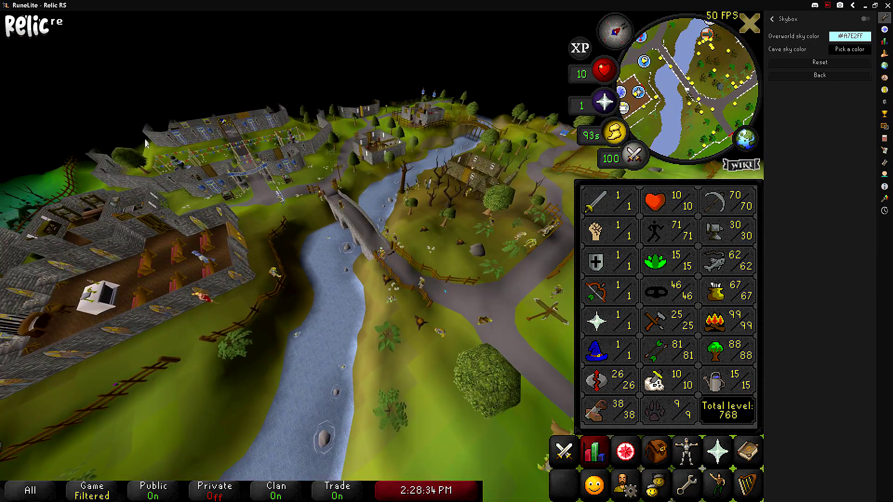
{"action": "left_click_drag", "start_coordinate": [359, 133], "coordinate": [517, 101]}
{"action": "left_click_drag", "start_coordinate": [426, 101], "coordinate": [249, 76]}
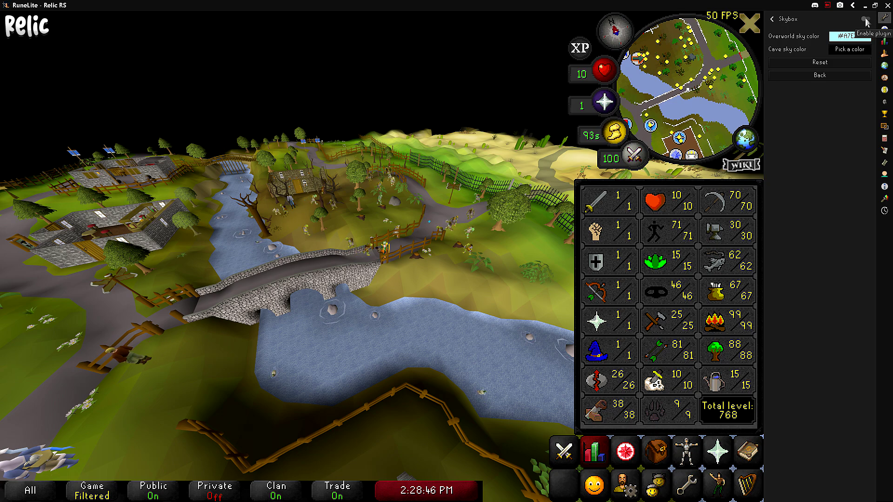
{"action": "left_click", "coordinate": [866, 20]}
{"action": "left_click_drag", "start_coordinate": [478, 374], "coordinate": [408, 56]}
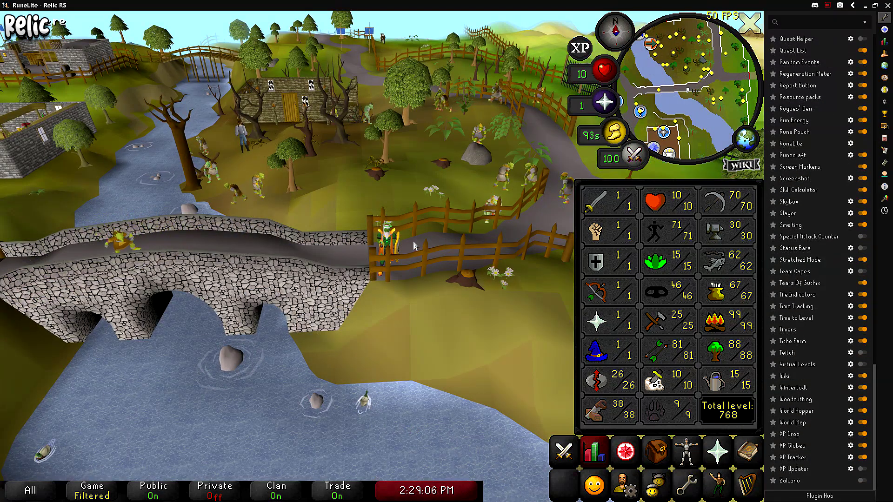
Open the Stretched Mode plugin's settings and keep Increased performance mode enabled
{"action": "scroll", "coordinate": [428, 261], "scroll_direction": "up", "scroll_amount": 5}
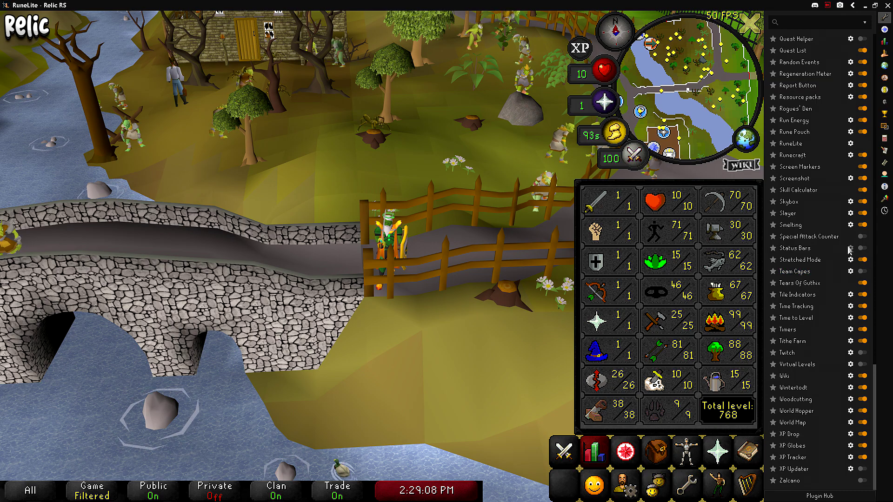
{"action": "left_click", "coordinate": [850, 260]}
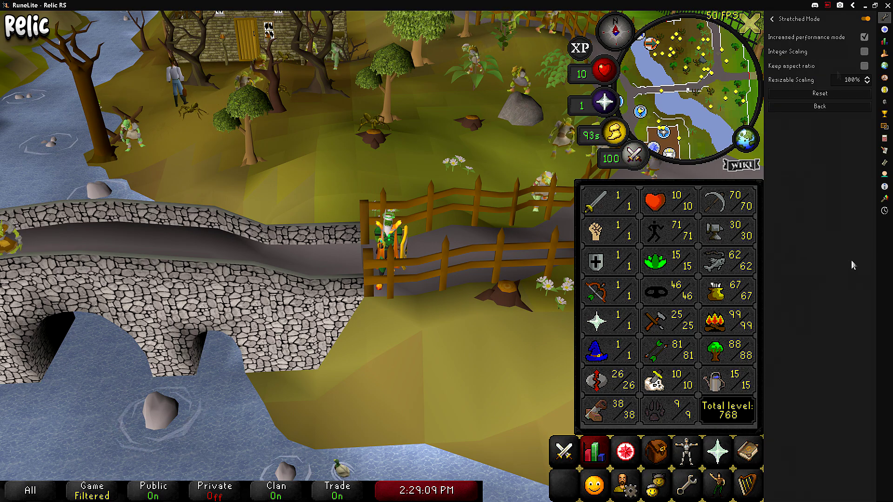
{"action": "left_click", "coordinate": [865, 37]}
{"action": "left_click_drag", "start_coordinate": [447, 195], "coordinate": [497, 181]}
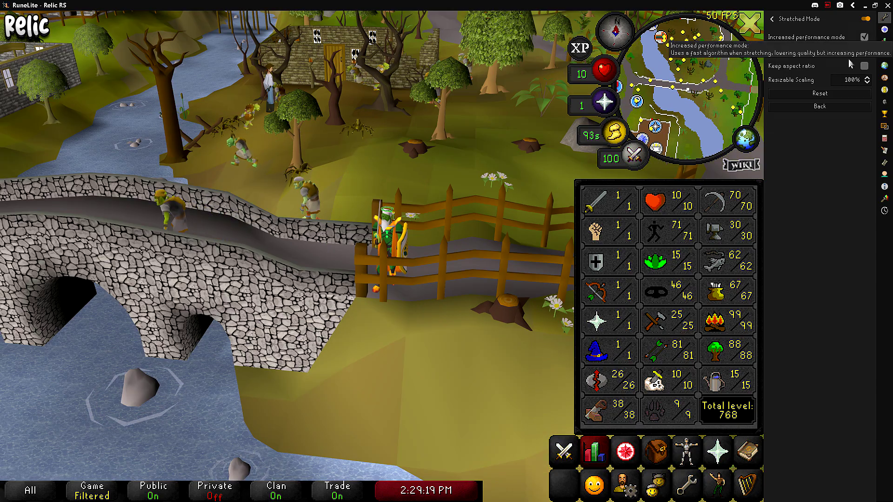
Compare the game view and the skills and inventory interfaces with Stretched Mode off and on, leaving it on
{"action": "left_click", "coordinate": [866, 20]}
{"action": "left_click", "coordinate": [866, 19]}
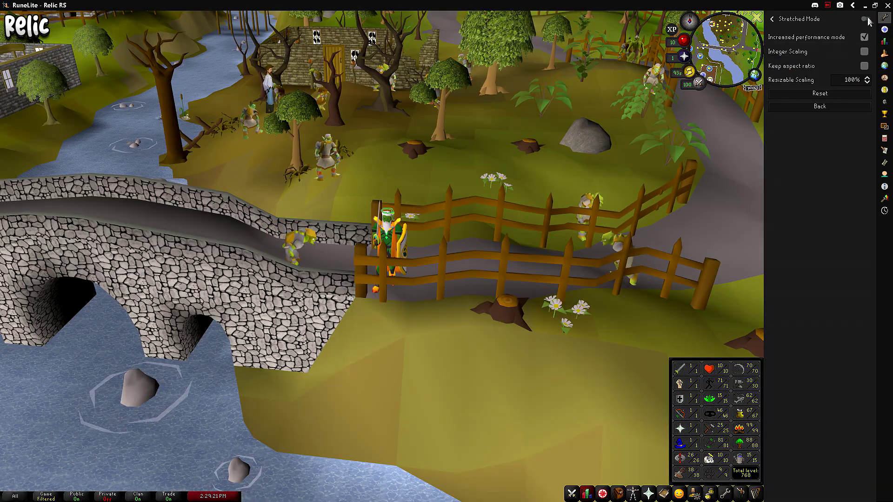
{"action": "scroll", "coordinate": [458, 179], "scroll_direction": "up", "scroll_amount": 4}
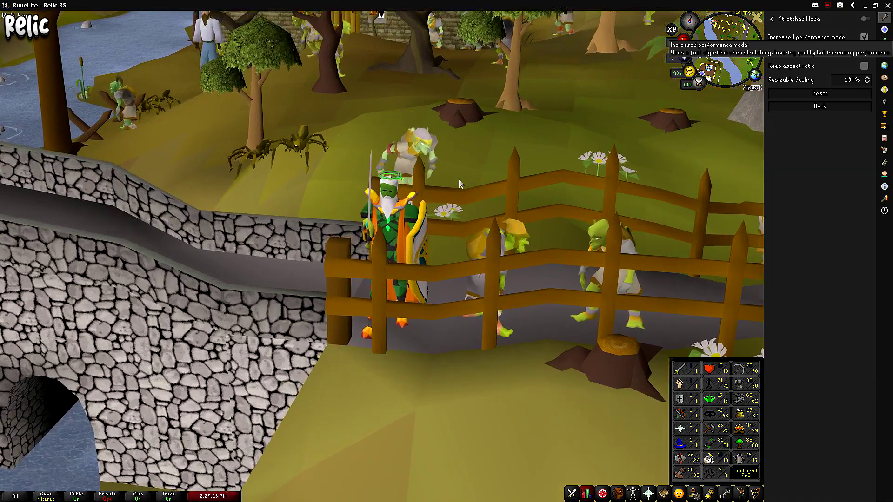
{"action": "scroll", "coordinate": [455, 179], "scroll_direction": "down", "scroll_amount": 8}
{"action": "left_click_drag", "start_coordinate": [454, 180], "coordinate": [480, 203]}
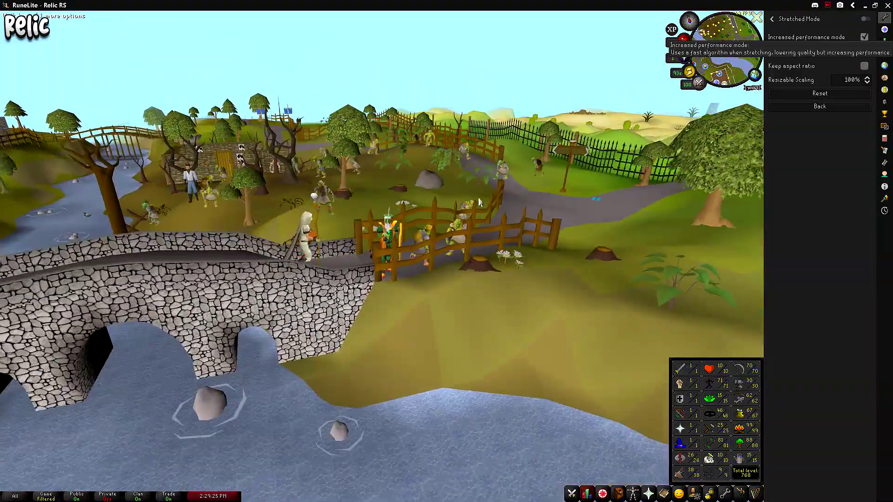
{"action": "left_click", "coordinate": [480, 202]}
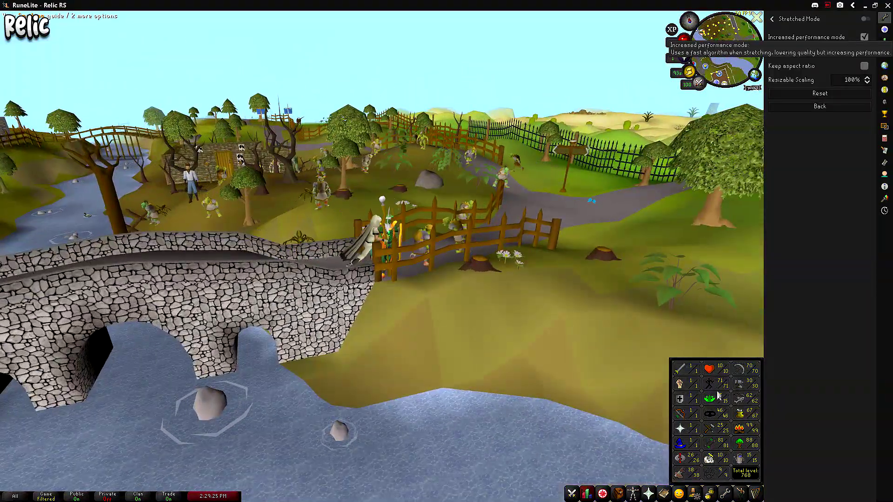
{"action": "left_click", "coordinate": [619, 495]}
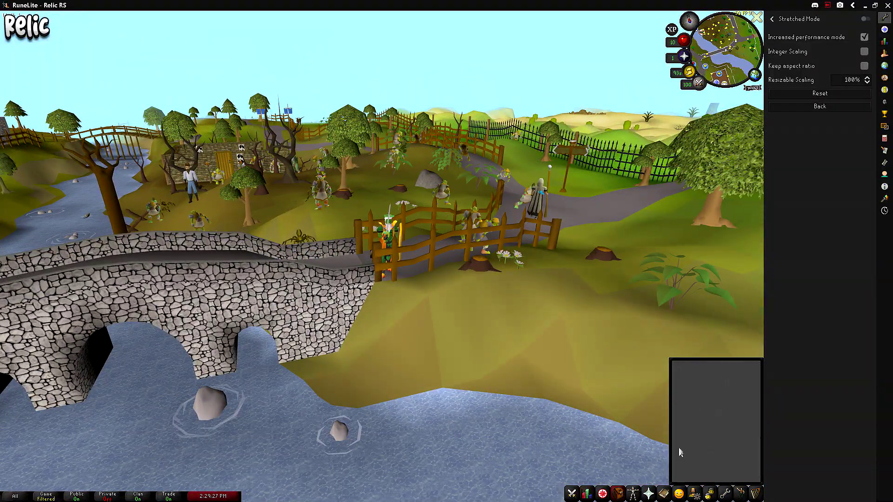
{"action": "left_click", "coordinate": [590, 493]}
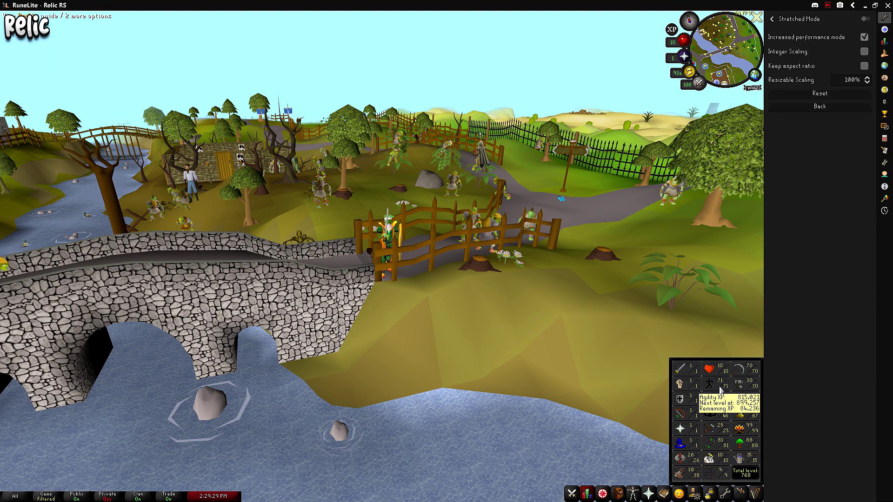
{"action": "left_click", "coordinate": [865, 19]}
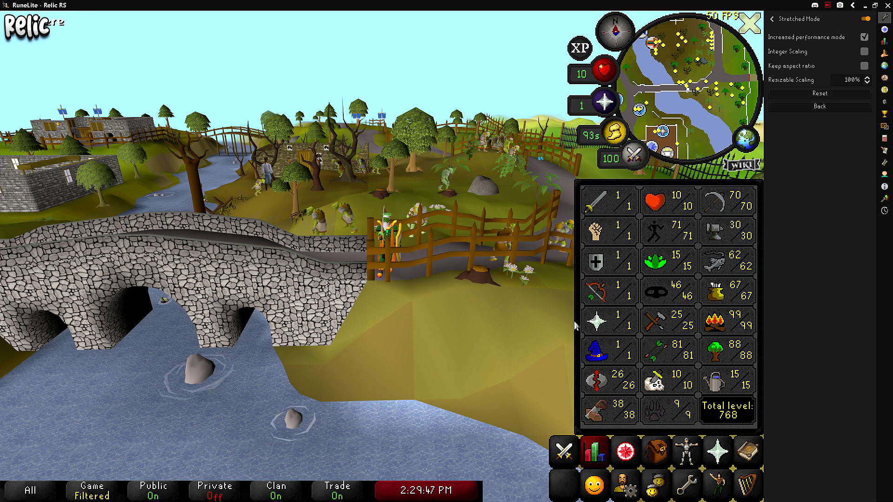
{"action": "key", "text": "Escape"}
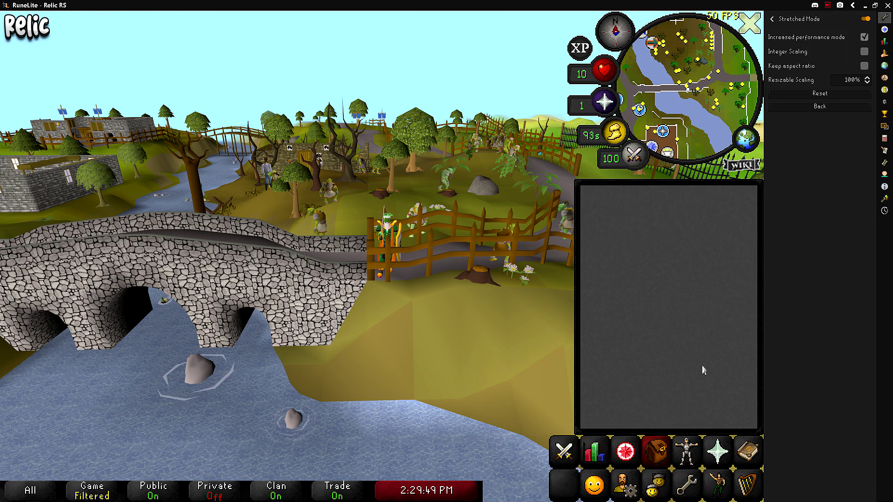